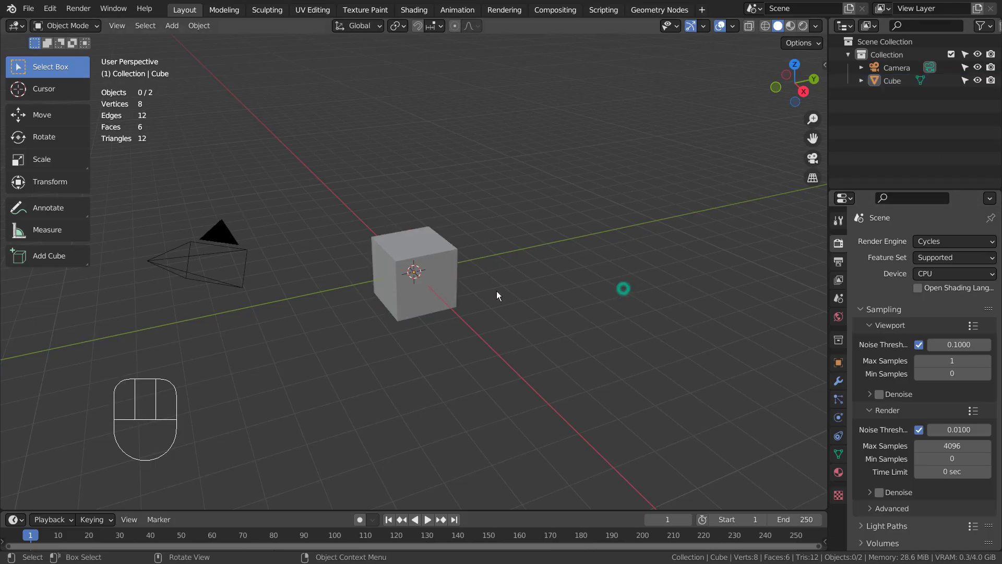
- Hide the default cube in top view and start adding a Circle mesh
left_click(431, 288)
key("KP_8")
key("KP_7")
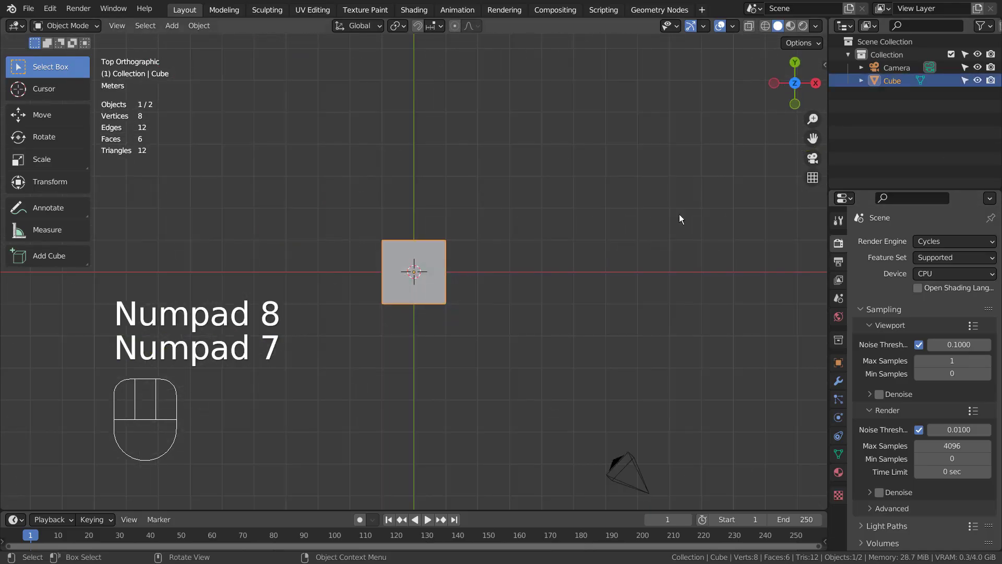
left_click(977, 81)
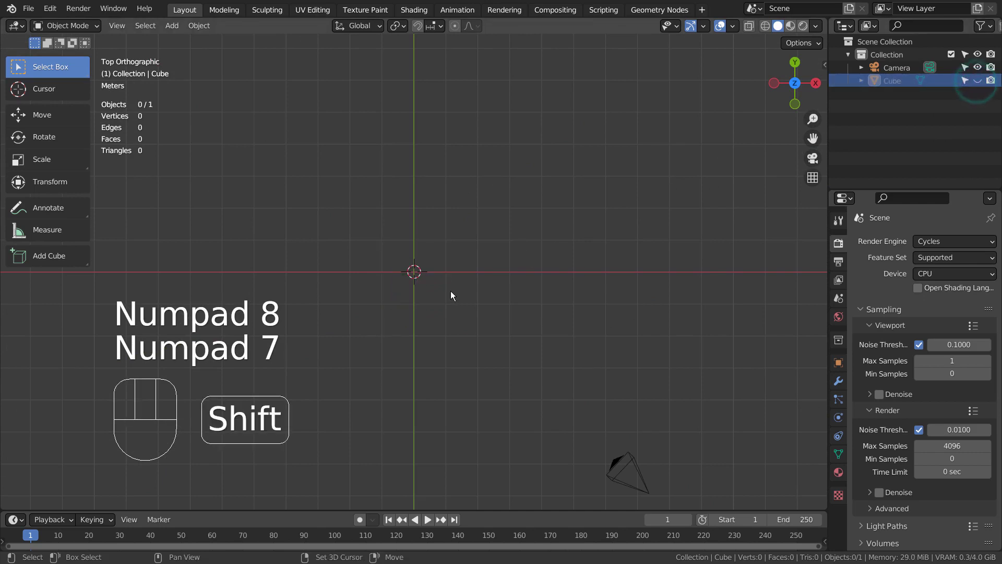
key("shift+a")
mouse_move(450, 287)
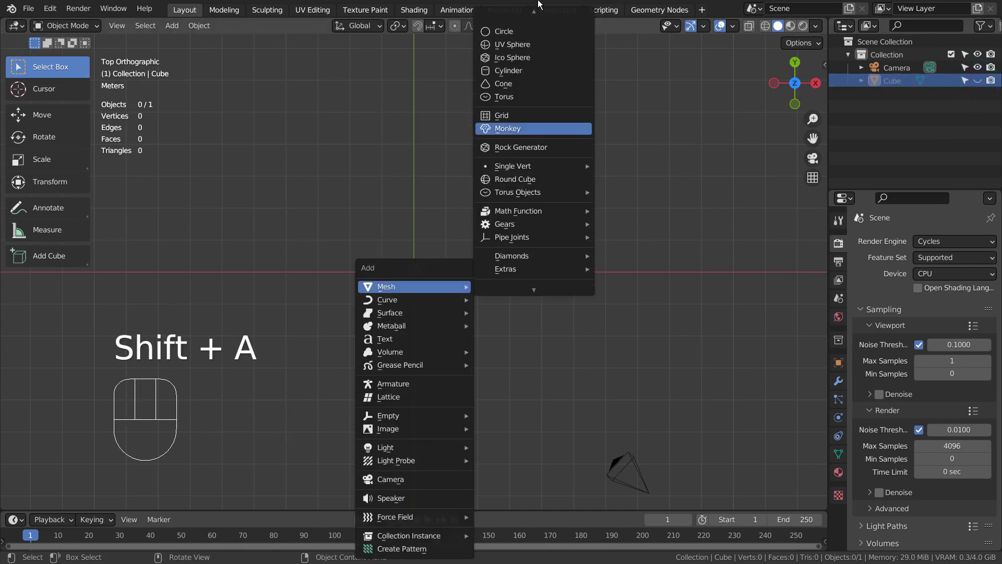
mouse_move(539, 4)
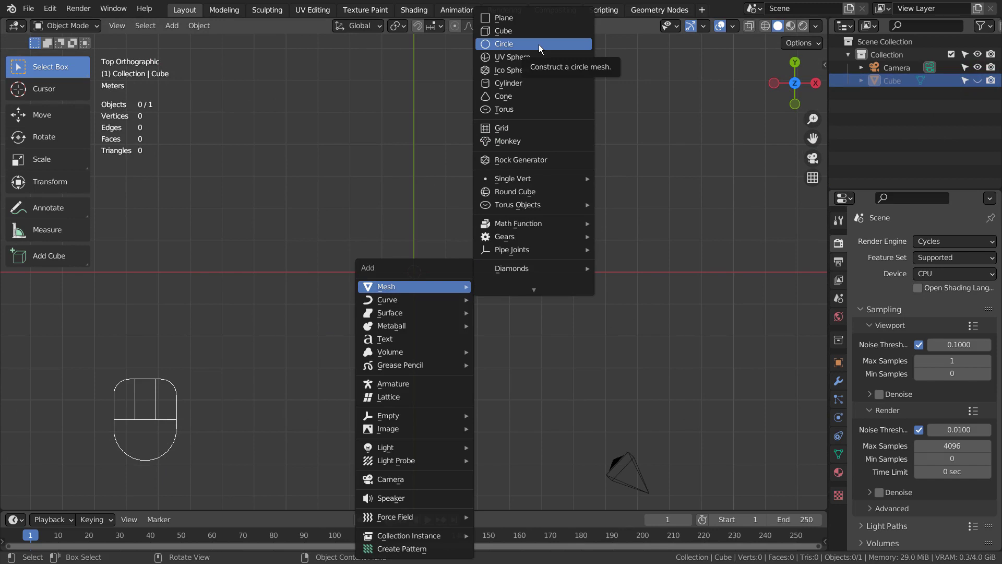
- Add a circle and move its vertices 2 m along Y in Edit Mode, leaving the origin centred
left_click(539, 45)
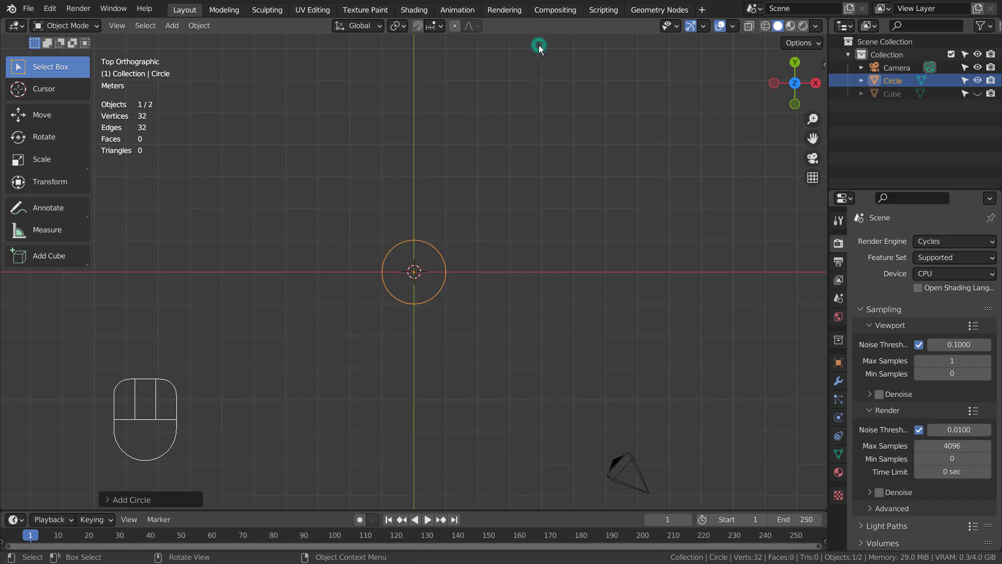
scroll(520, 298, "up", 5)
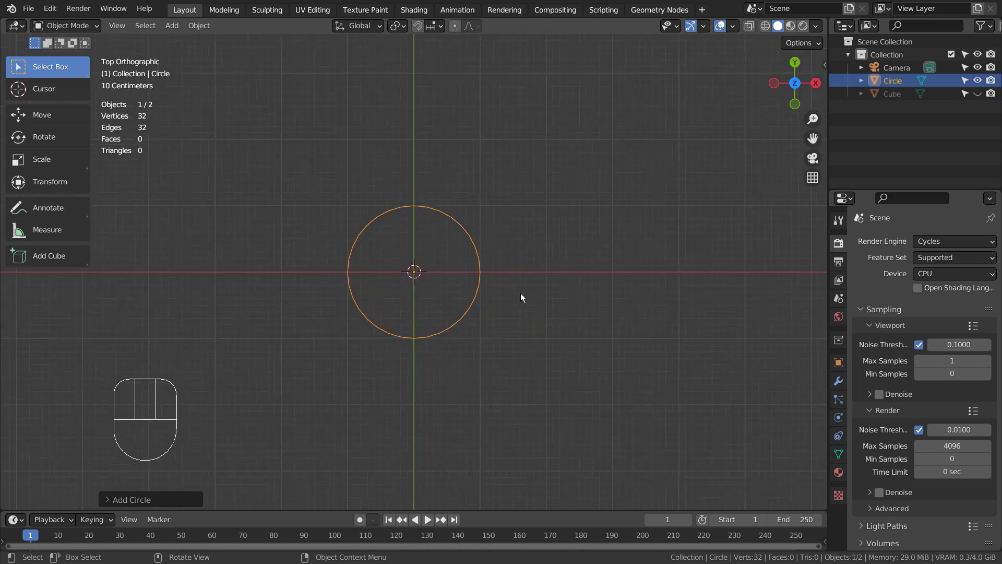
key("Tab")
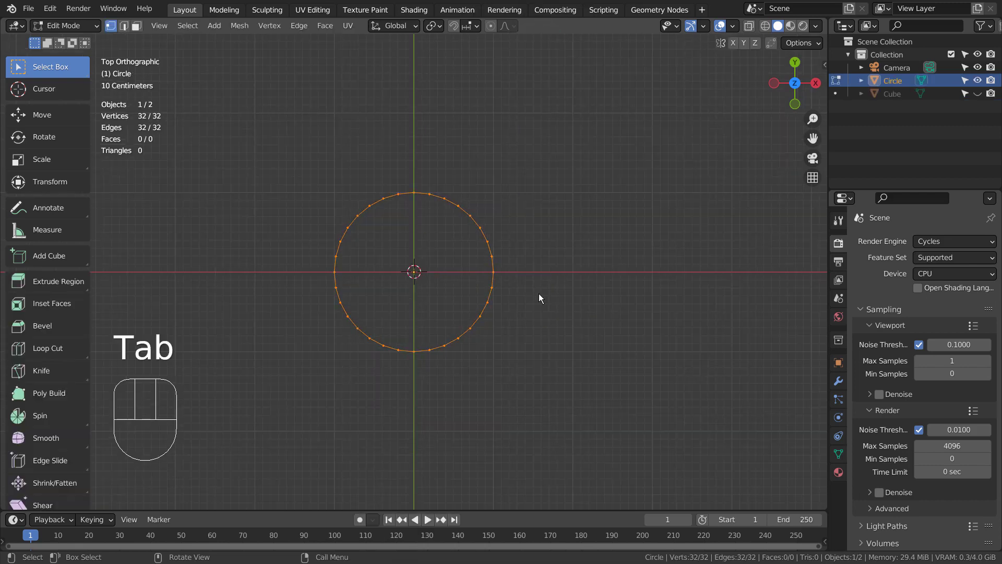
key("g")
key("y")
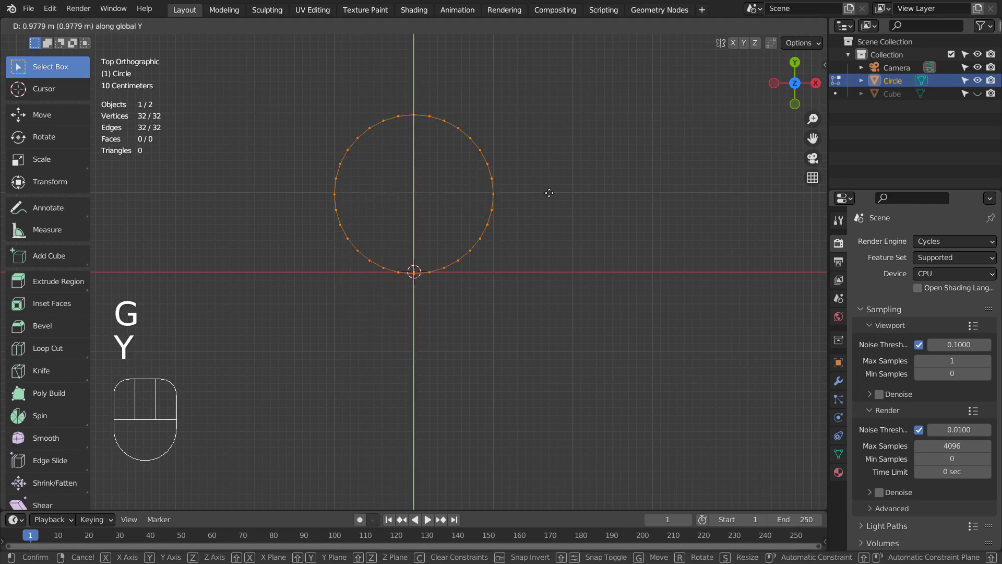
left_click(552, 131, "ctrl")
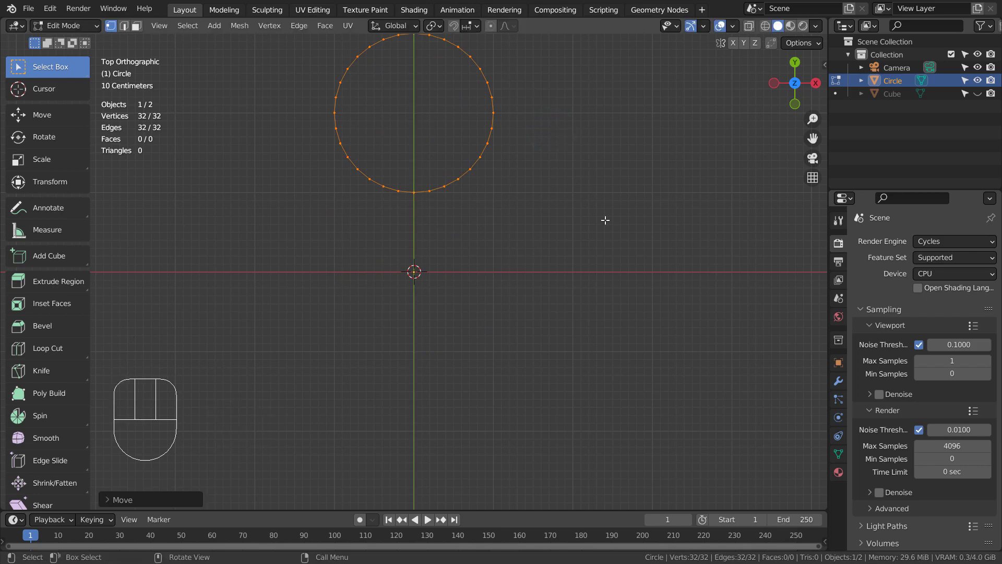
key("Tab")
scroll(606, 220, "down", 2)
middle_click_drag(606, 220, 506, 308, "shift")
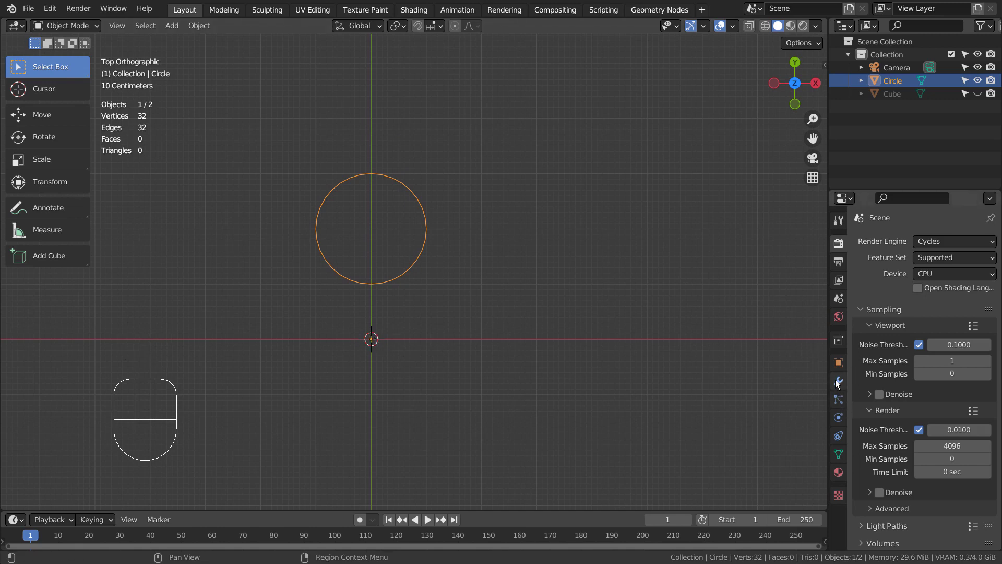
- Add a Plain Axes Empty at the world origin
key("shift+a")
mouse_move(533, 386)
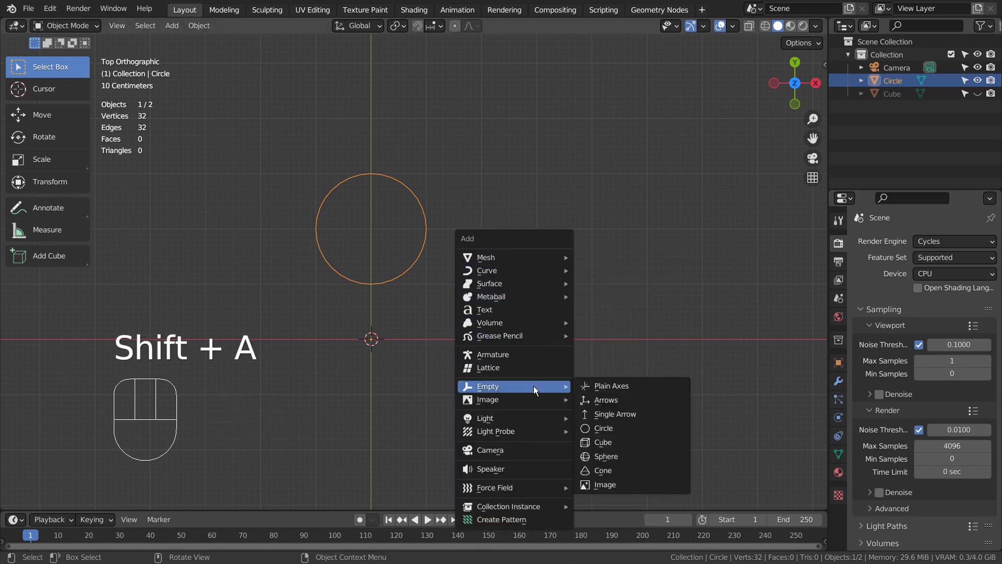
left_click(594, 386)
- Give the circle an Array modifier with Object Offset set to the Empty instead of Relative Offset
left_click(423, 249)
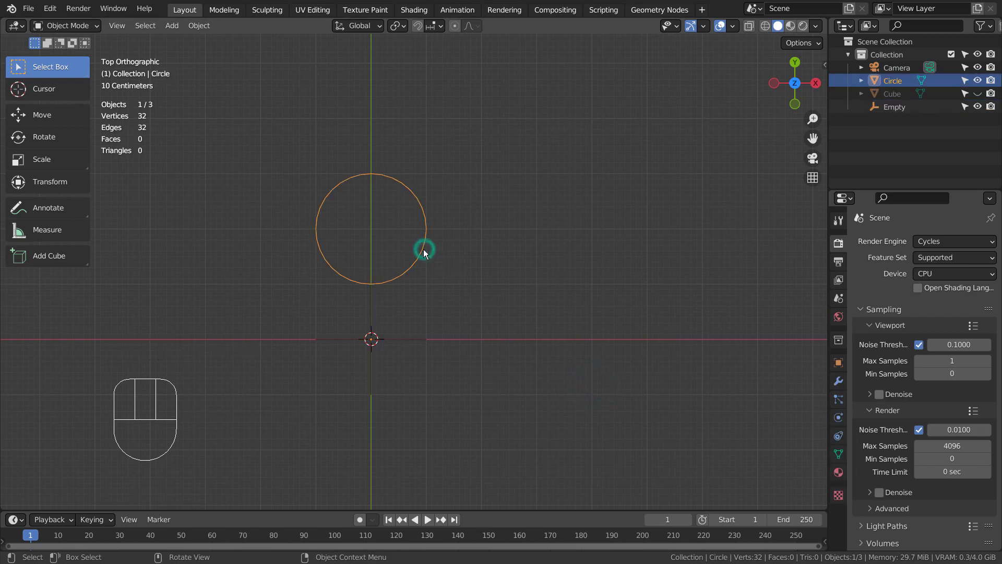
left_click(838, 381)
left_click(917, 242)
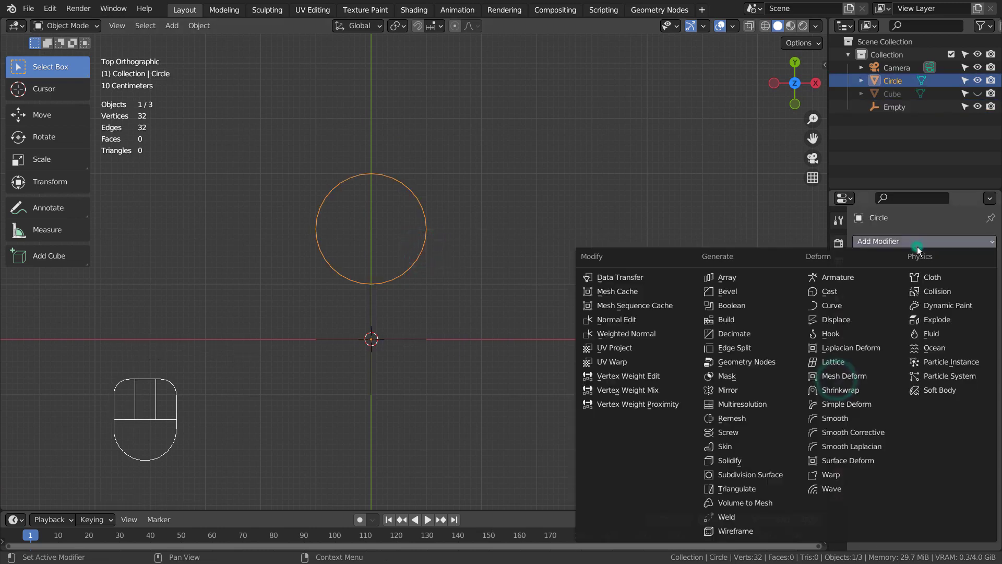
left_click(764, 277)
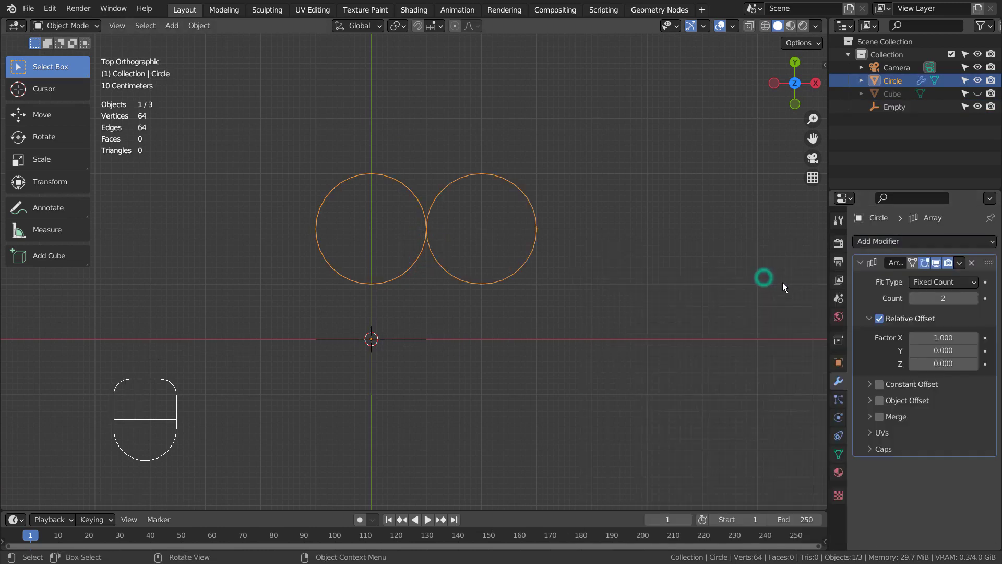
left_click(880, 318)
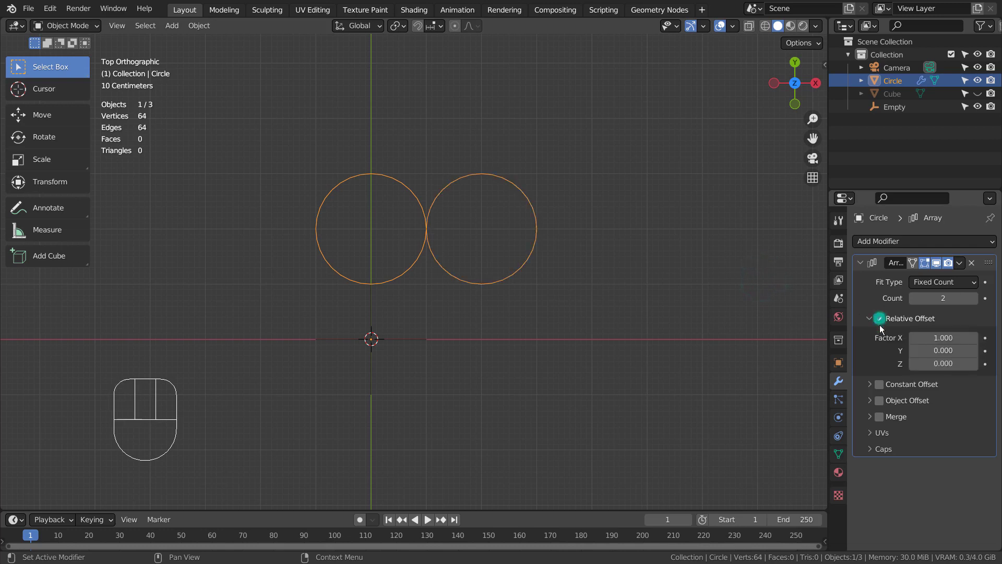
left_click(880, 401)
left_click(870, 400)
left_click(935, 419)
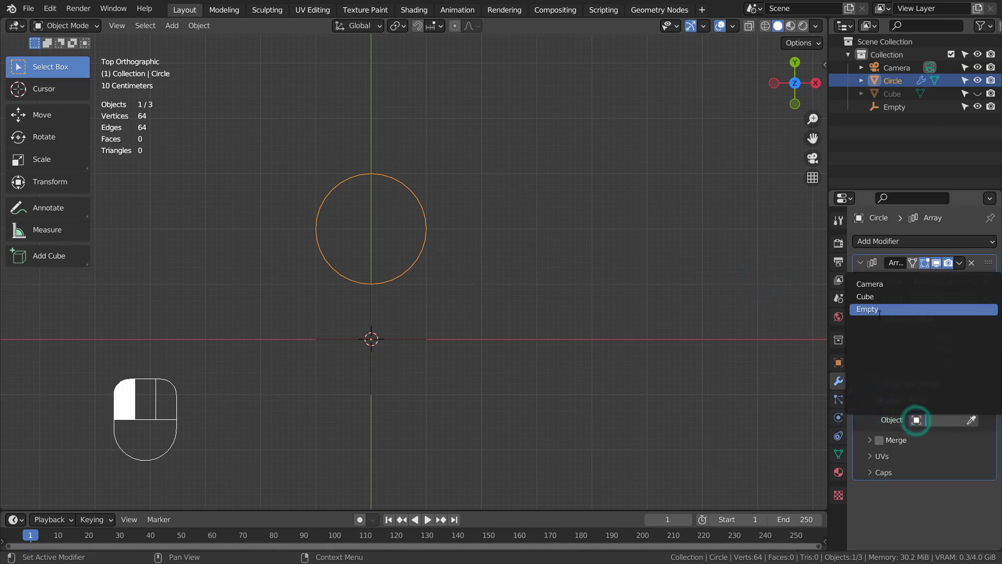
left_click(881, 316)
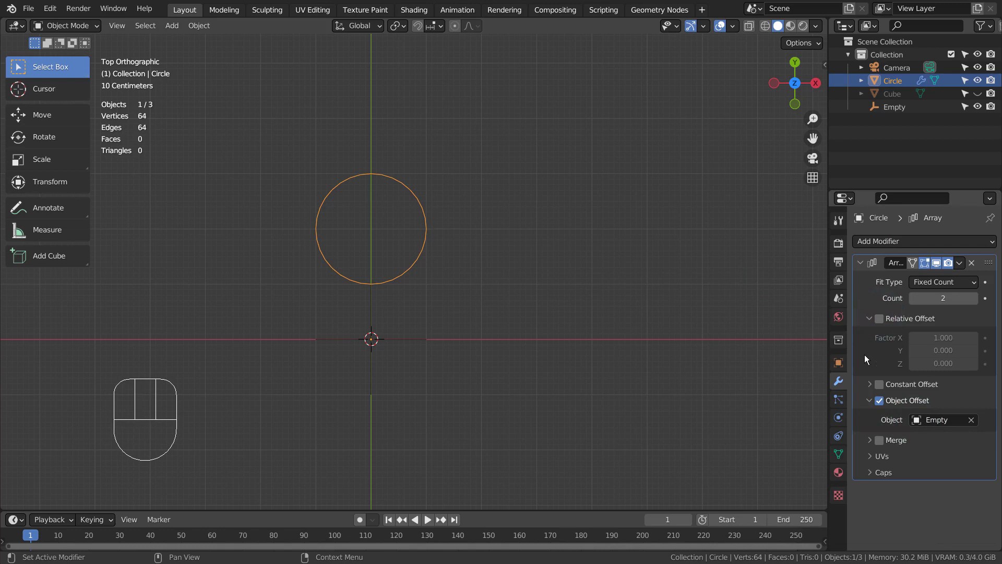
left_click(396, 339)
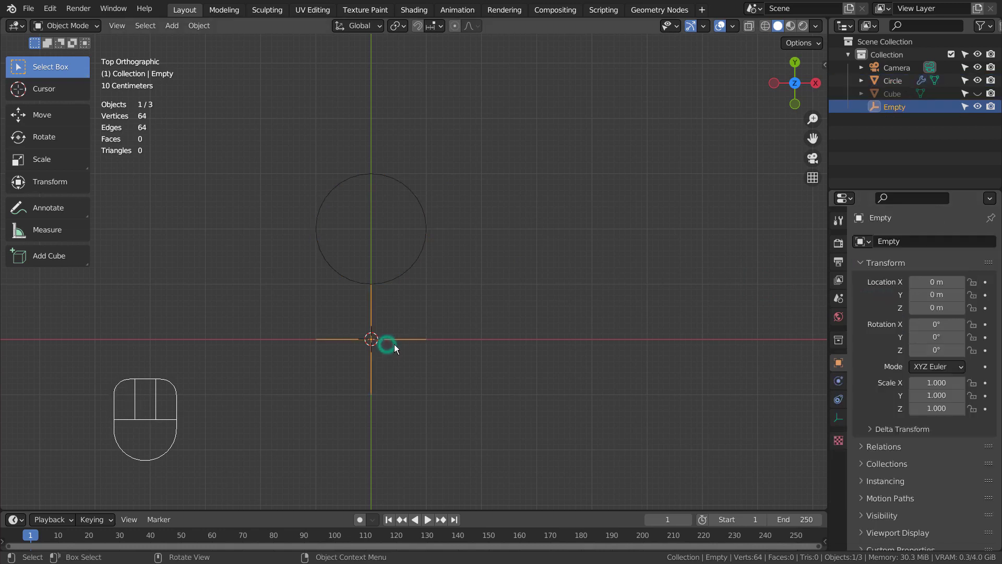
- Set the Empty's Z rotation to 12°
left_click_drag(936, 350, 957, 350)
left_click(931, 350)
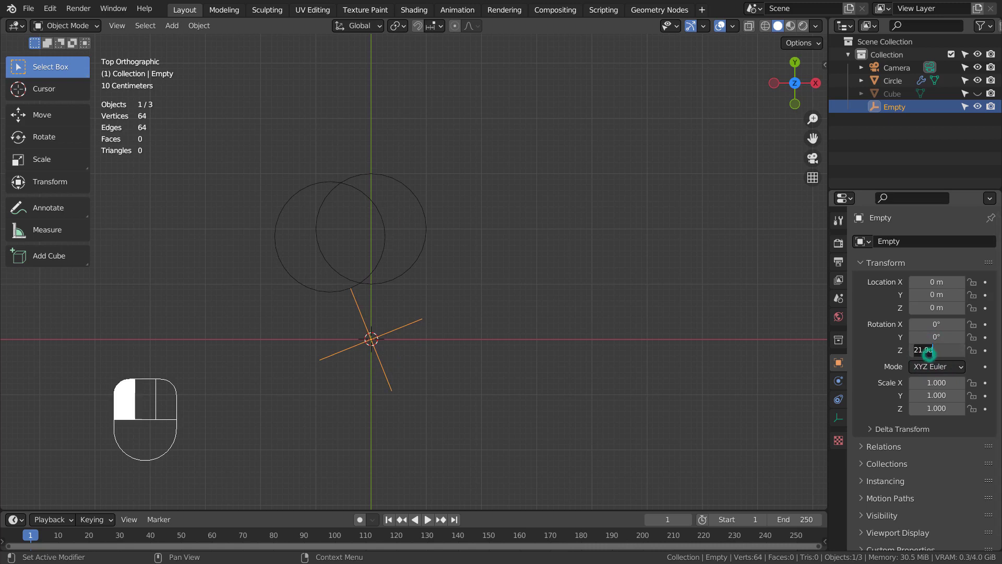
type("12")
key("Return")
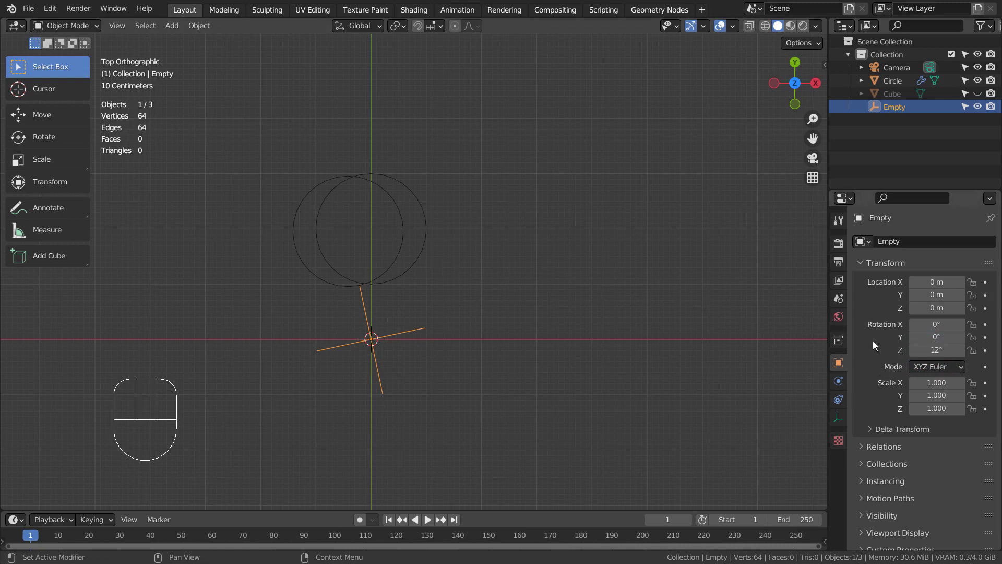
- Raise the circle's Array count to 30, entering 25 and then stepping up five more
left_click(393, 271)
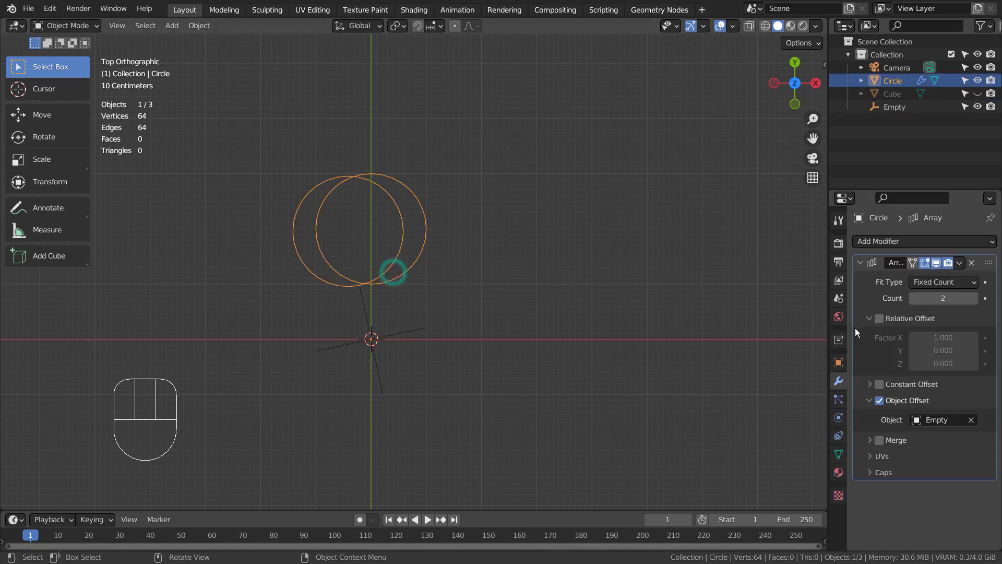
left_click(942, 299)
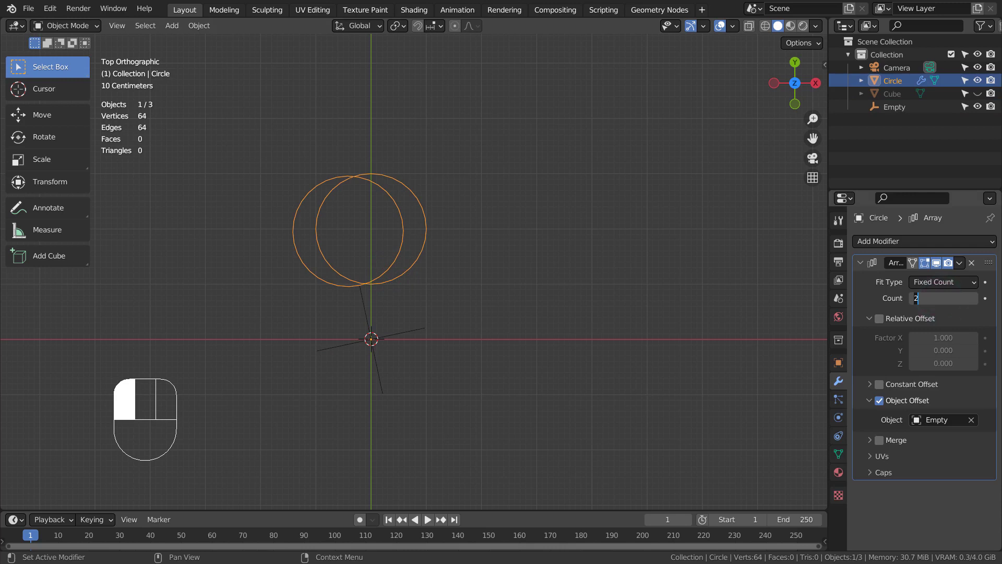
type("25")
key("Return")
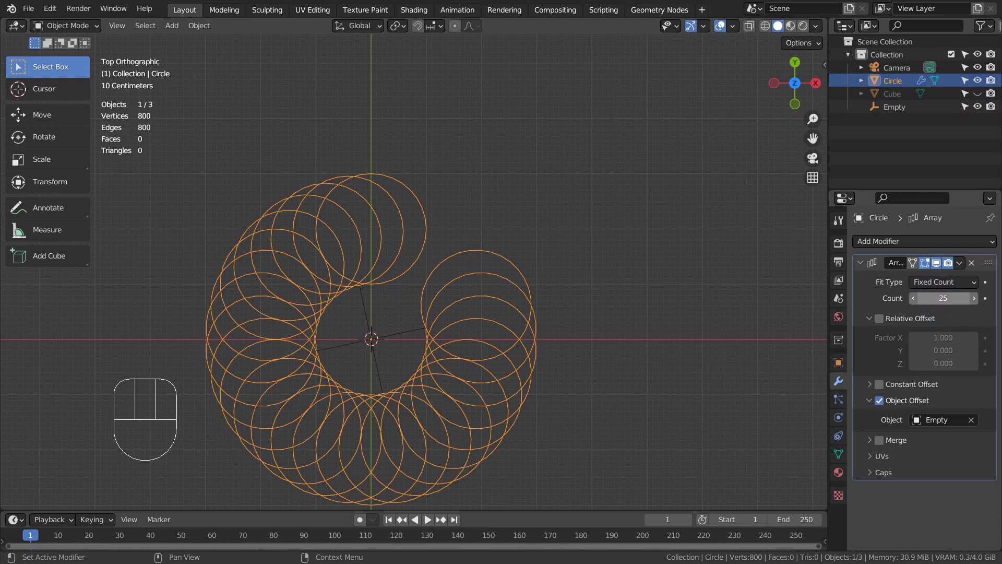
left_click(974, 298)
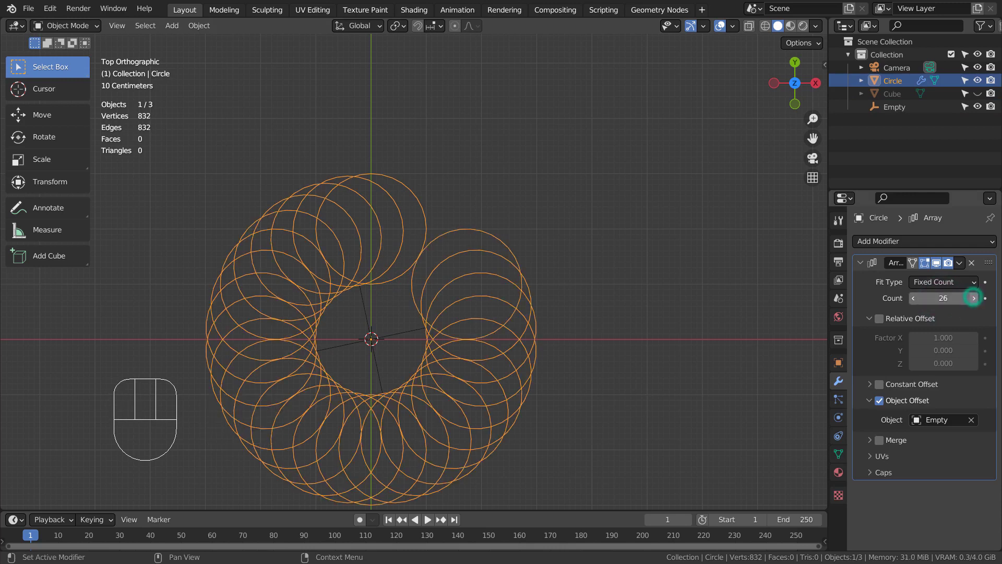
left_click(974, 298)
left_click(974, 298)
left_click(974, 298)
left_click(974, 298)
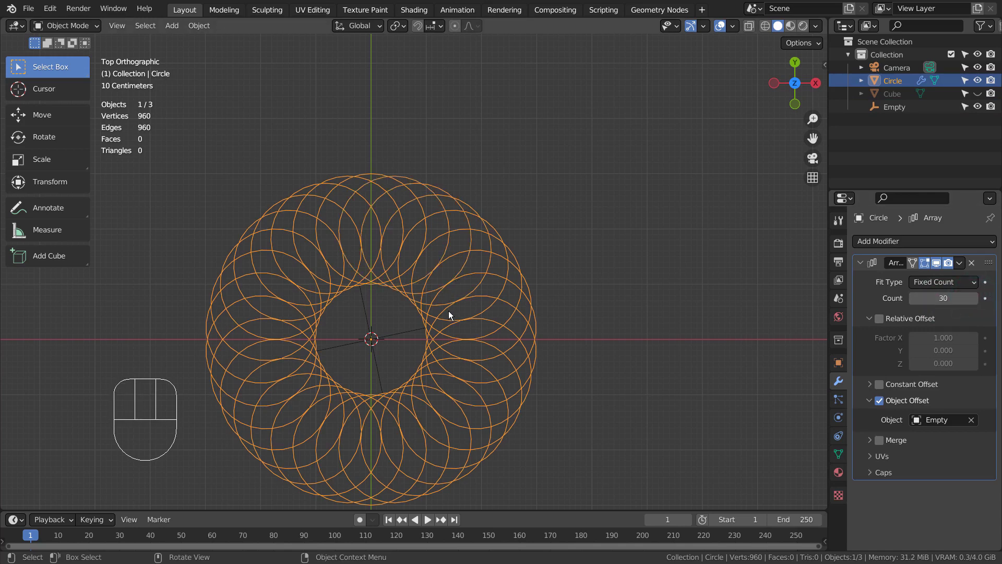
- Scale the circle's base ring by exactly 2 in Edit Mode and view the mandala in perspective
key("Tab")
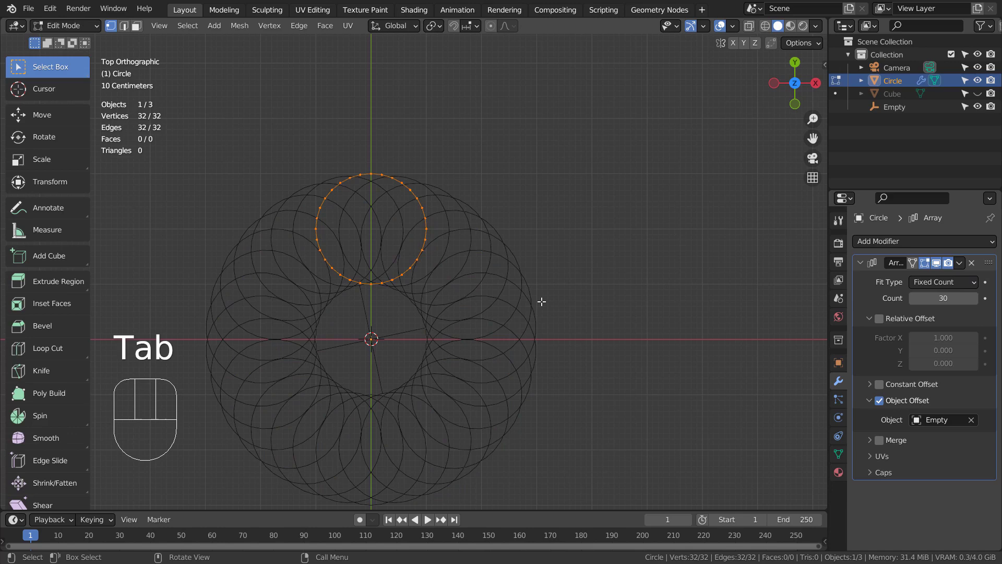
key("s")
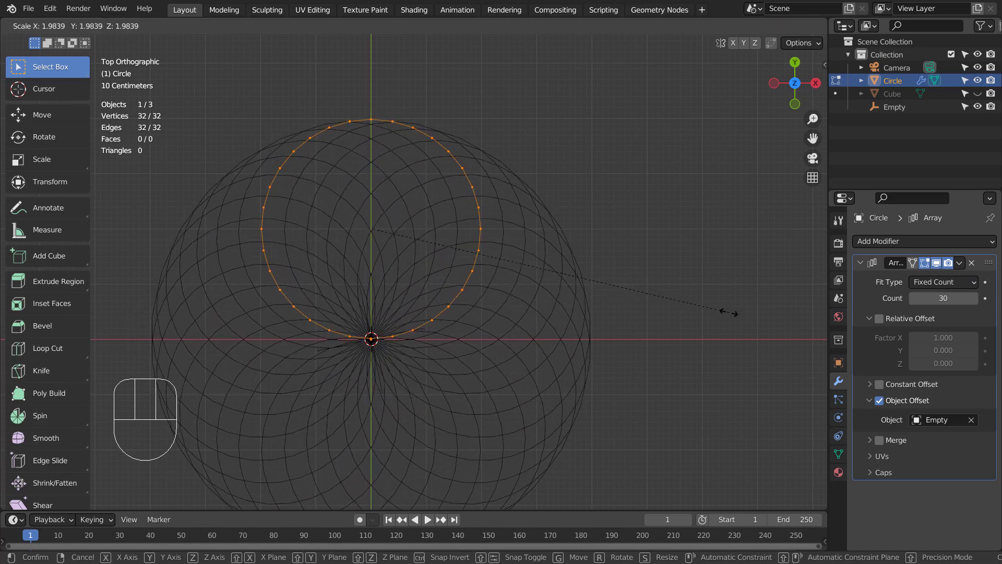
key("ctrl")
left_click(732, 313)
key("Tab")
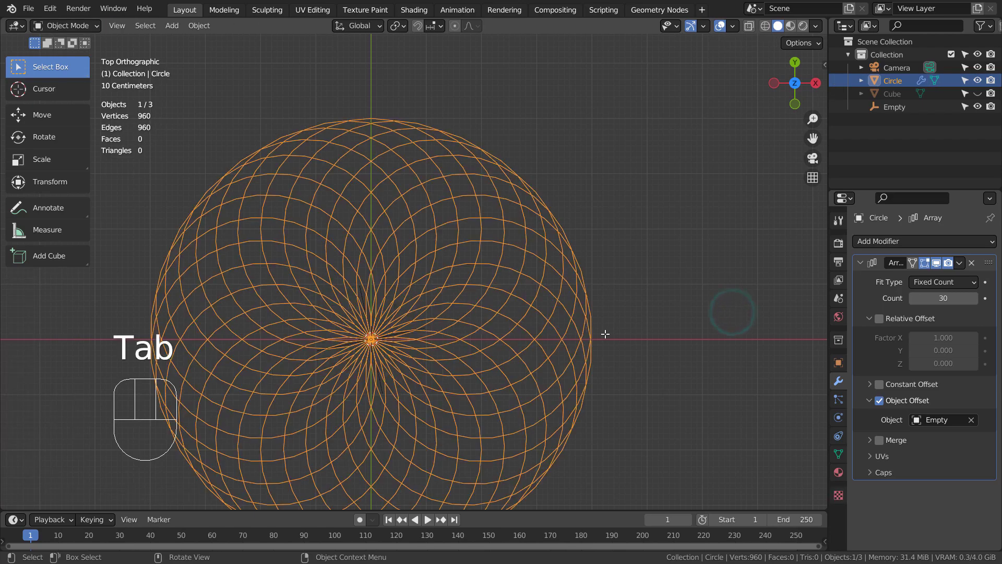
middle_click_drag(605, 335, 640, 270, "shift")
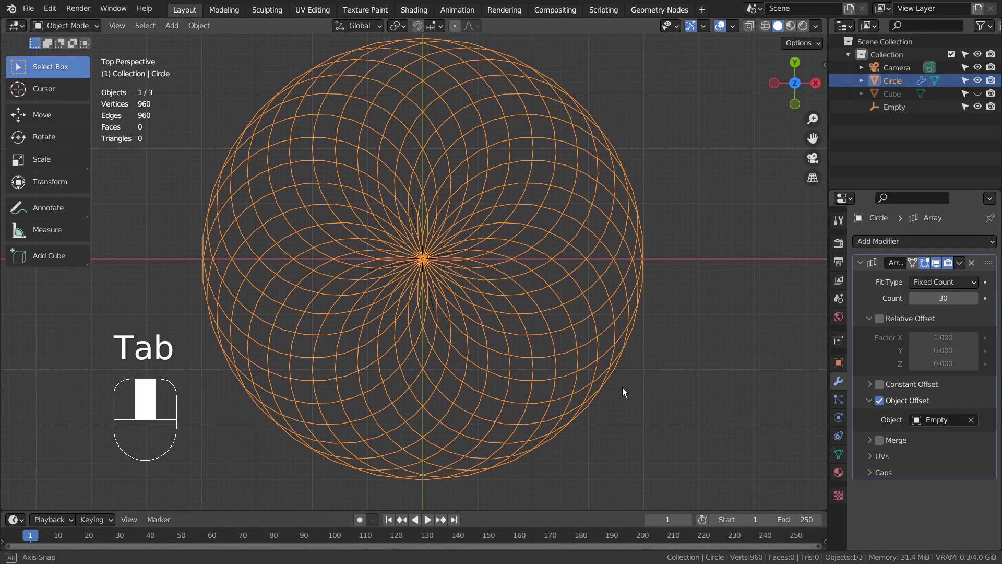
mouse_move(623, 387)
middle_mouse_down()
mouse_move(637, 256)
mouse_move(609, 328)
mouse_move(610, 373)
middle_mouse_up()
- Apply the Array modifier, unhide the cube and delete the Empty
key("ctrl+a")
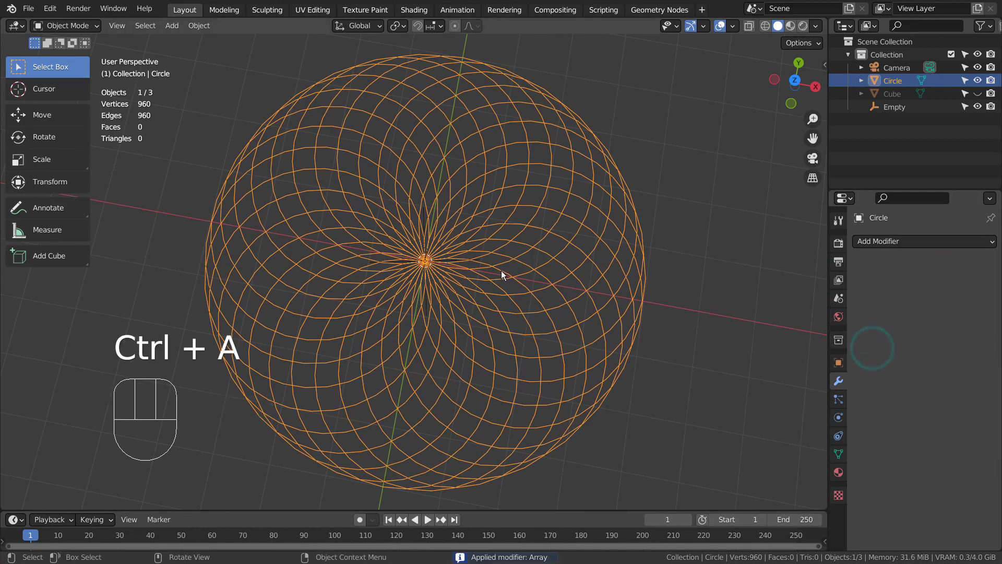
left_click(978, 93)
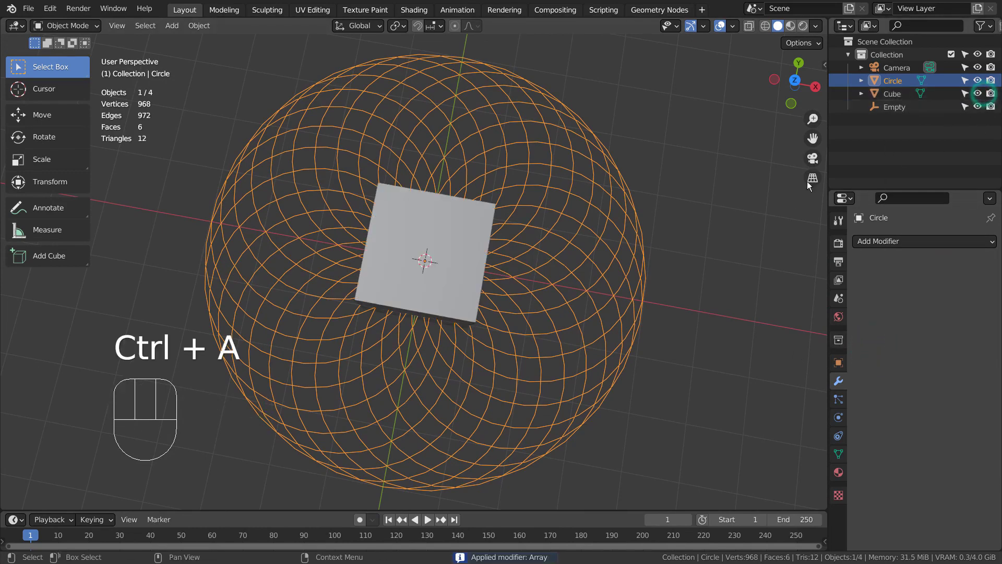
left_click(890, 106)
key("x")
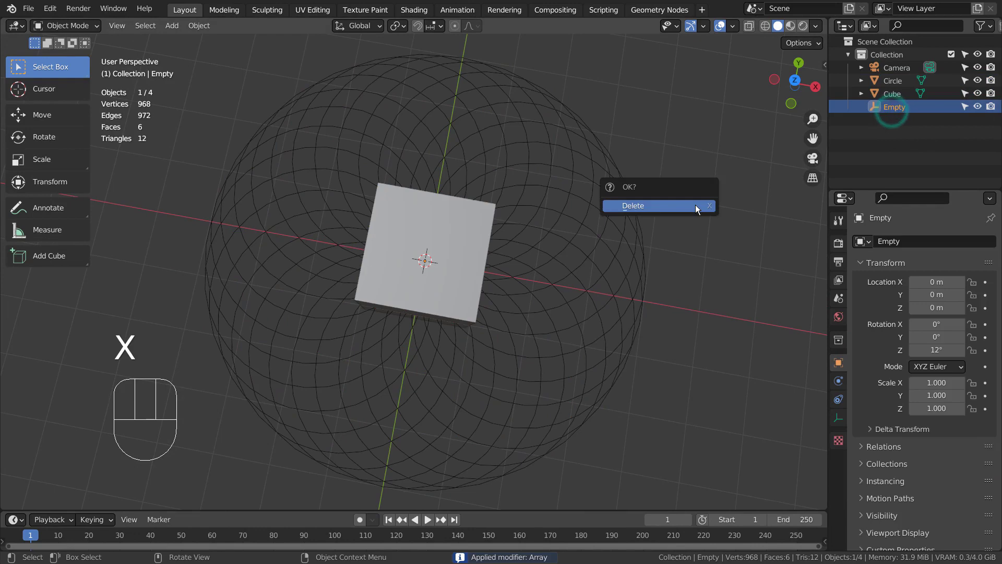
left_click(695, 204)
- Select the cube in top view
left_click(881, 94)
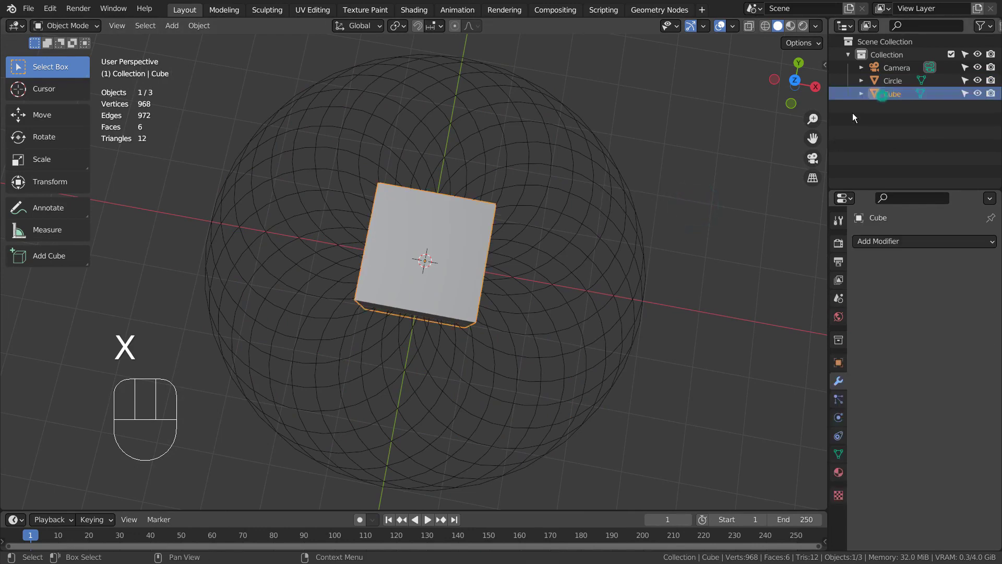
left_click(474, 236)
key("KP_7")
left_click(463, 235)
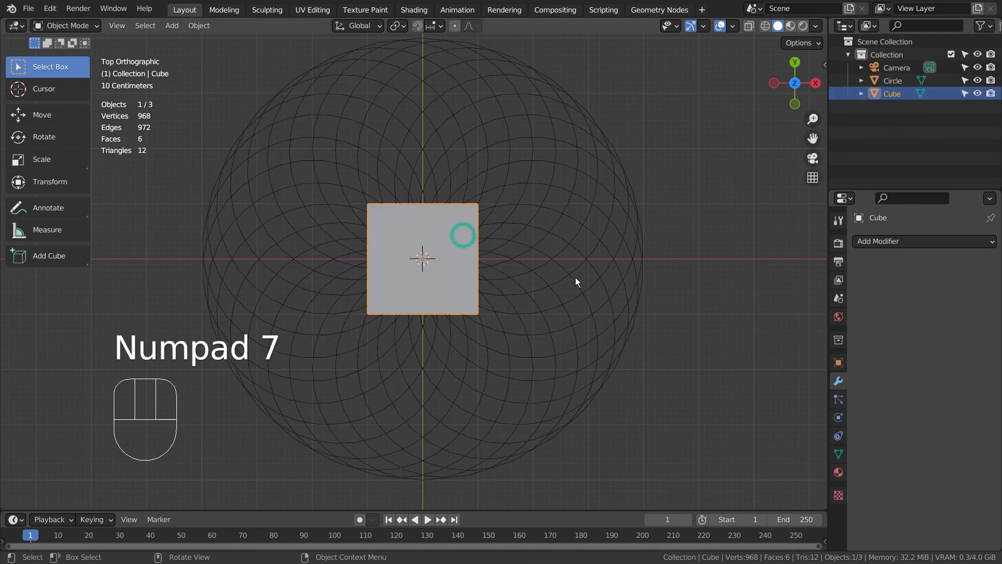
- Scale the cube up 4x, then widen it further in X and Y only
key("s")
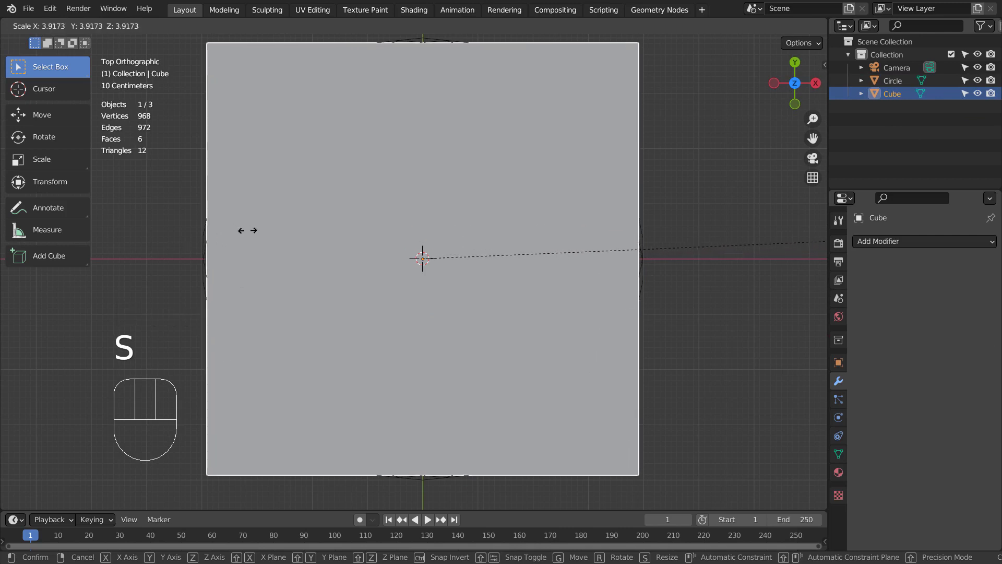
key("ctrl")
left_click(262, 226)
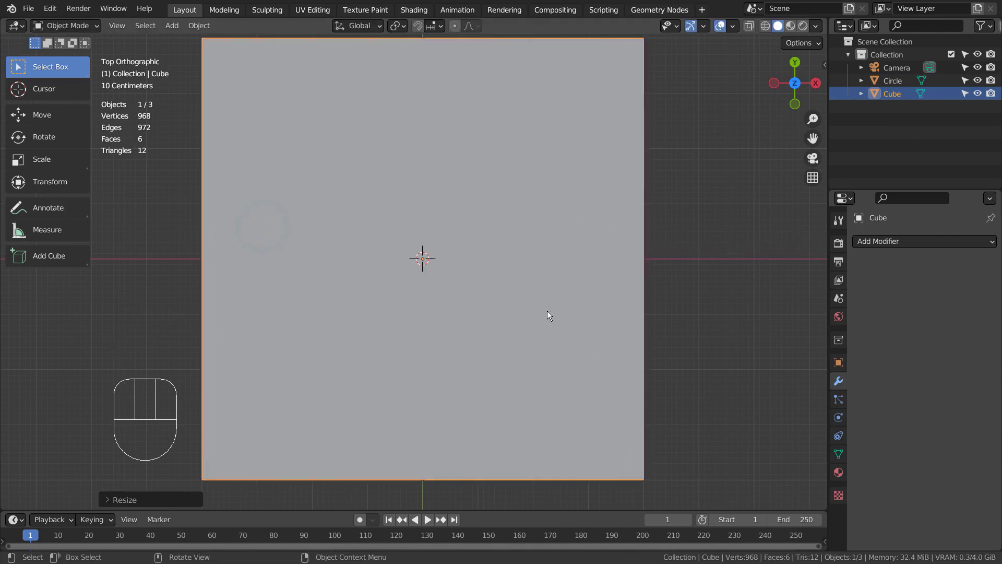
key("s")
key("ctrl")
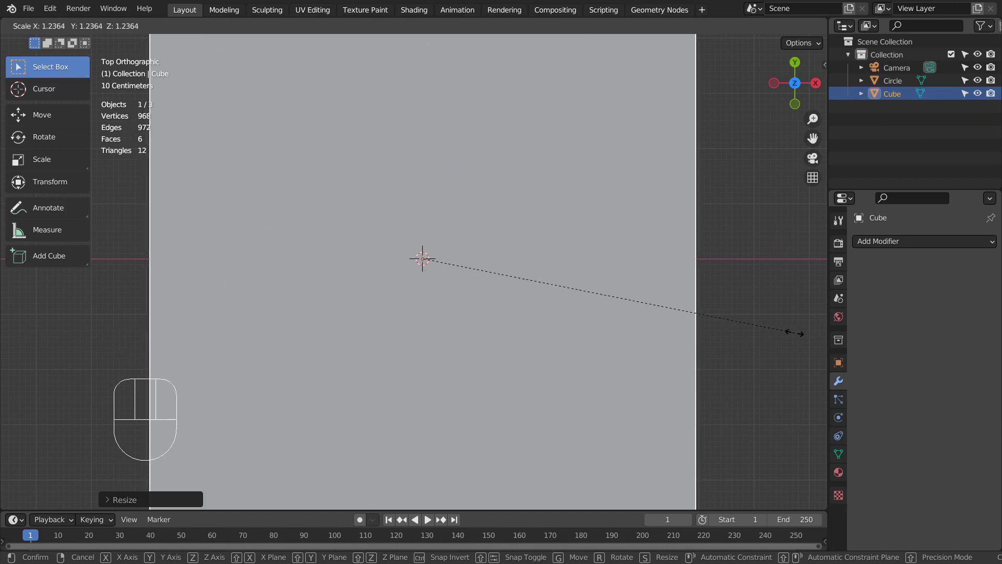
key("shift+z")
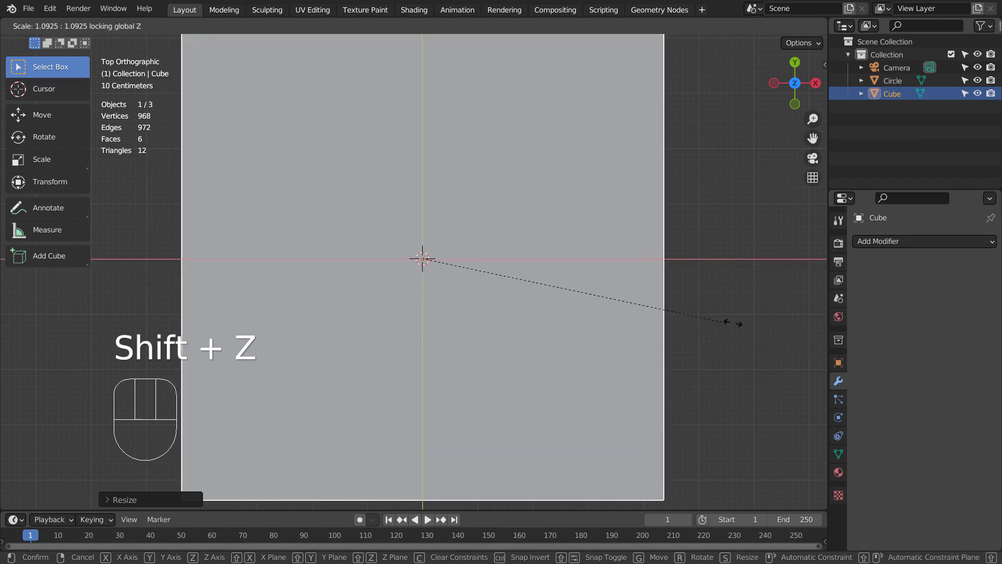
left_click(772, 325)
scroll(694, 326, "down", 3)
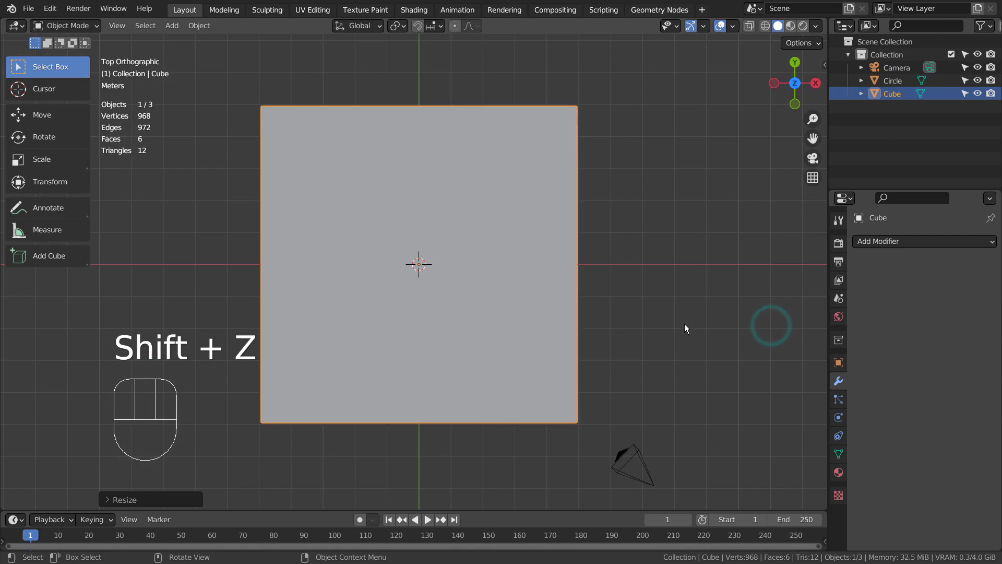
key("shift+z")
middle_click_drag(684, 324, 575, 284)
- Flatten the cube along Z to about 0.43 into a low slab
left_click(500, 290)
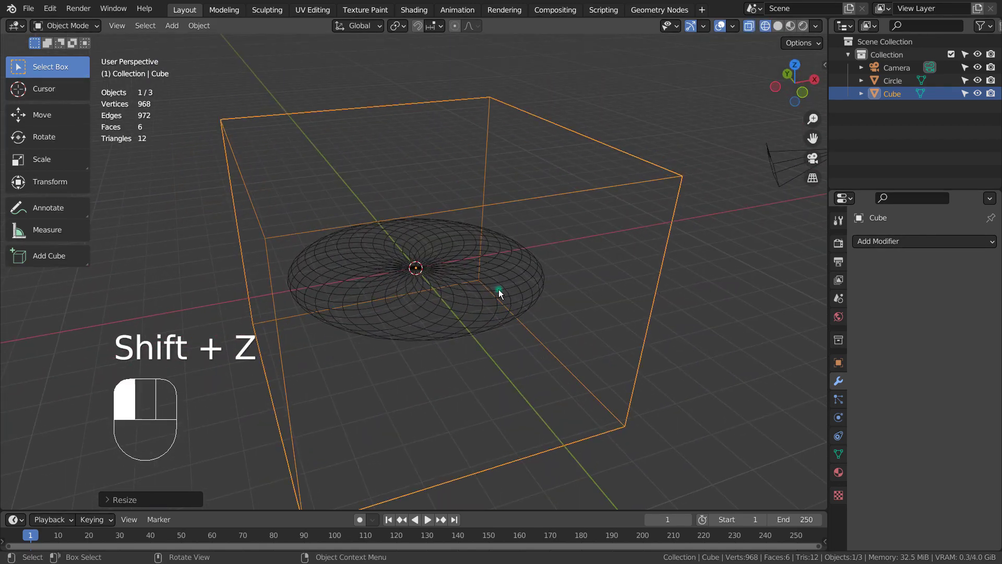
left_click(653, 325)
key("s")
key("z")
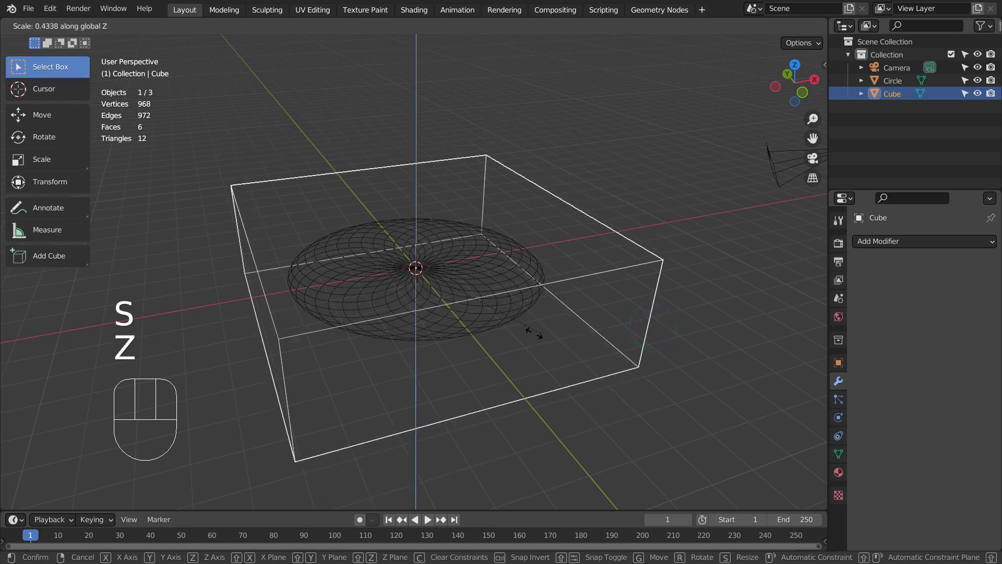
left_click(512, 332)
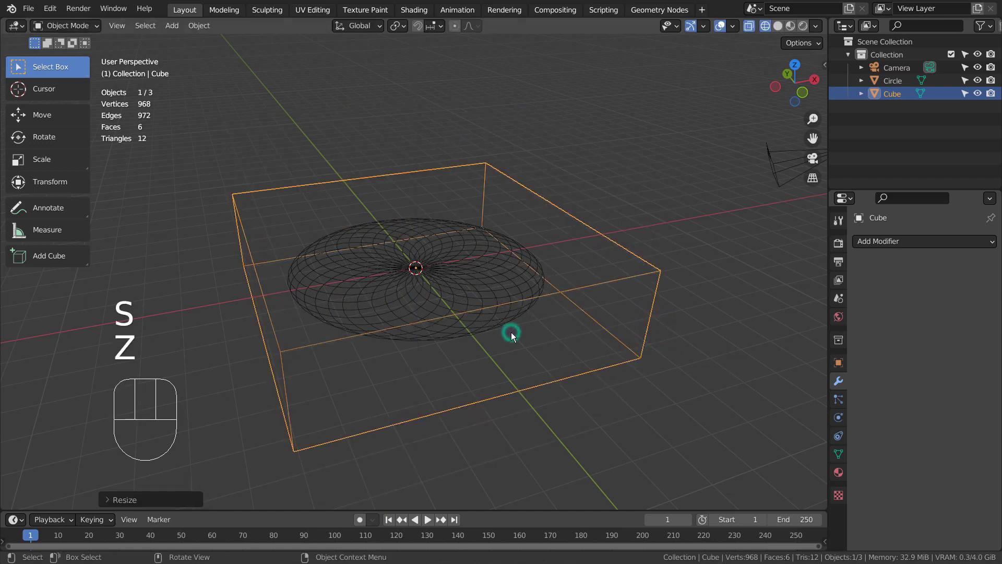
- Lower the slab about 1.6 m along Z beneath the circle mandala
key("KP_1")
key("g")
key("z")
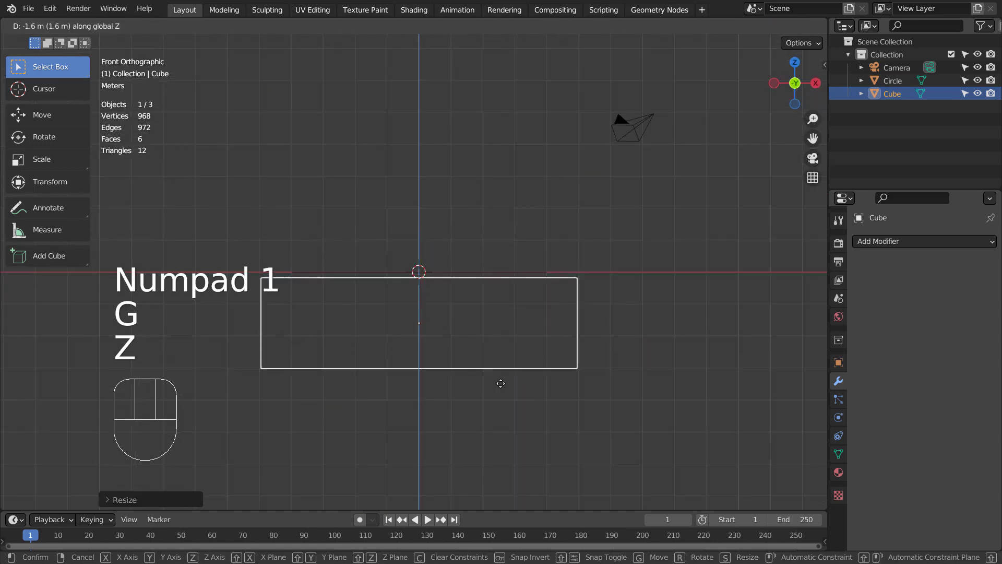
left_click(502, 384)
middle_click_drag(546, 296, 543, 339)
- Convert the circle mandala to a curve and add the cube to the selection in top view
left_click(483, 278)
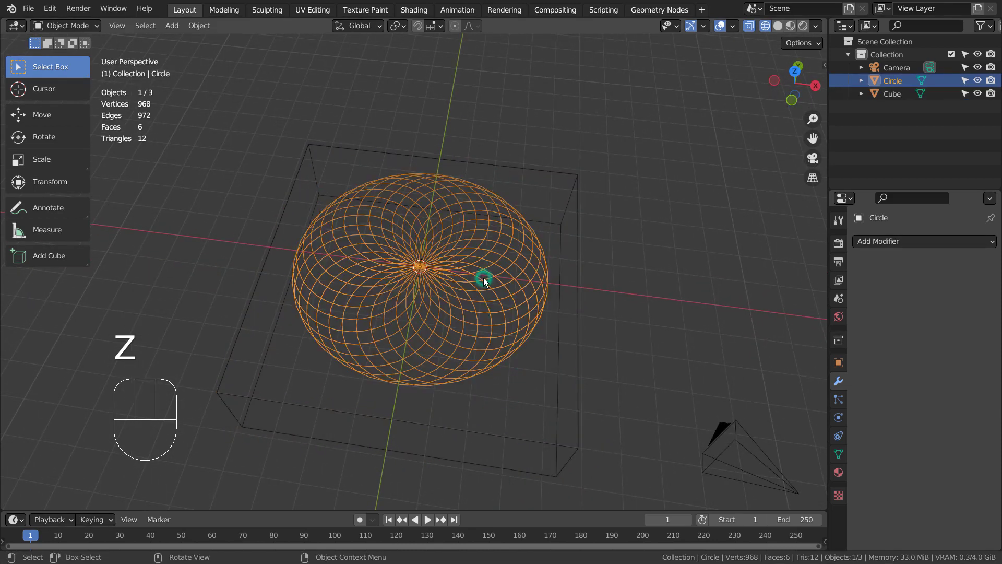
right_click(532, 284)
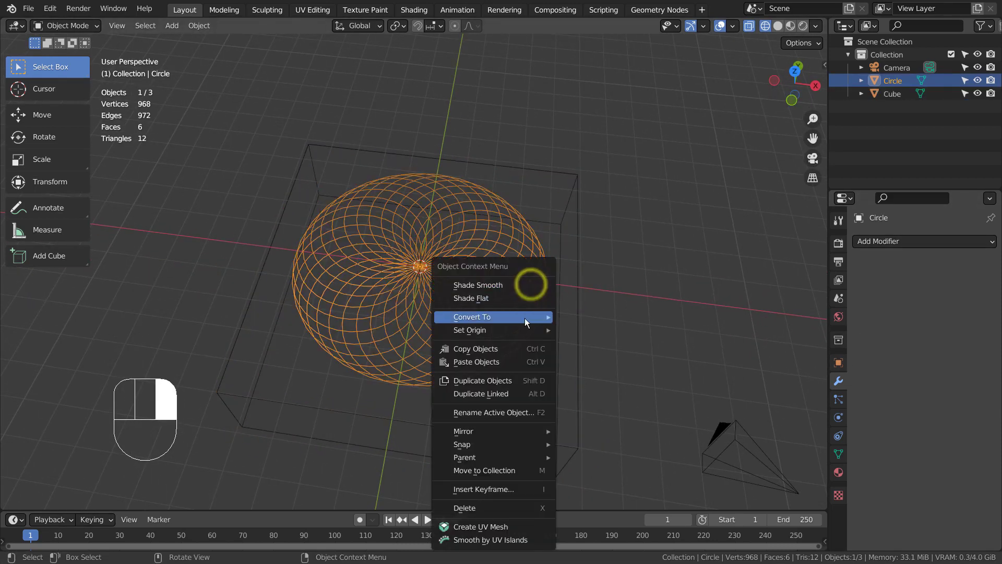
mouse_move(524, 317)
left_click(612, 315)
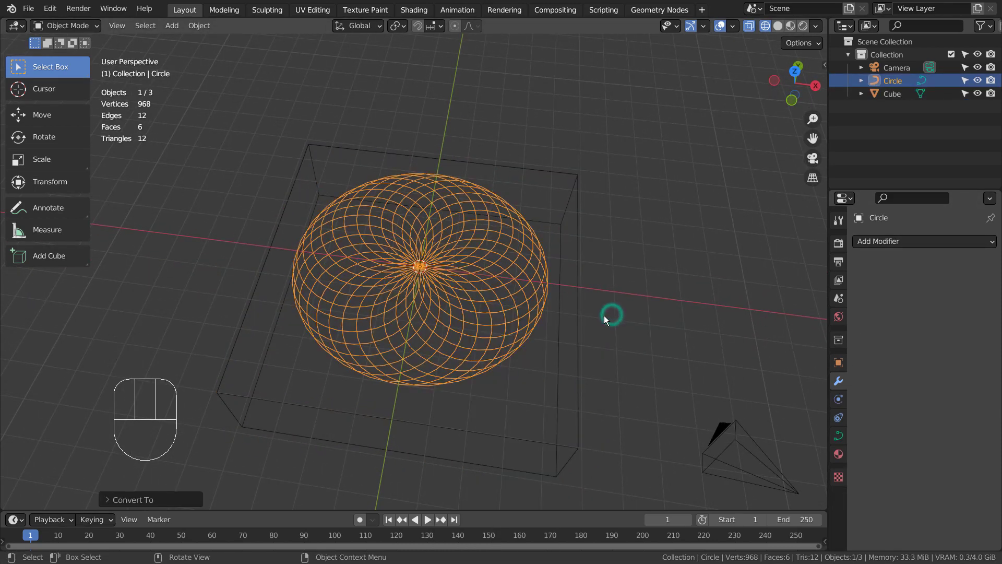
left_click(577, 313, "shift")
key("KP_7")
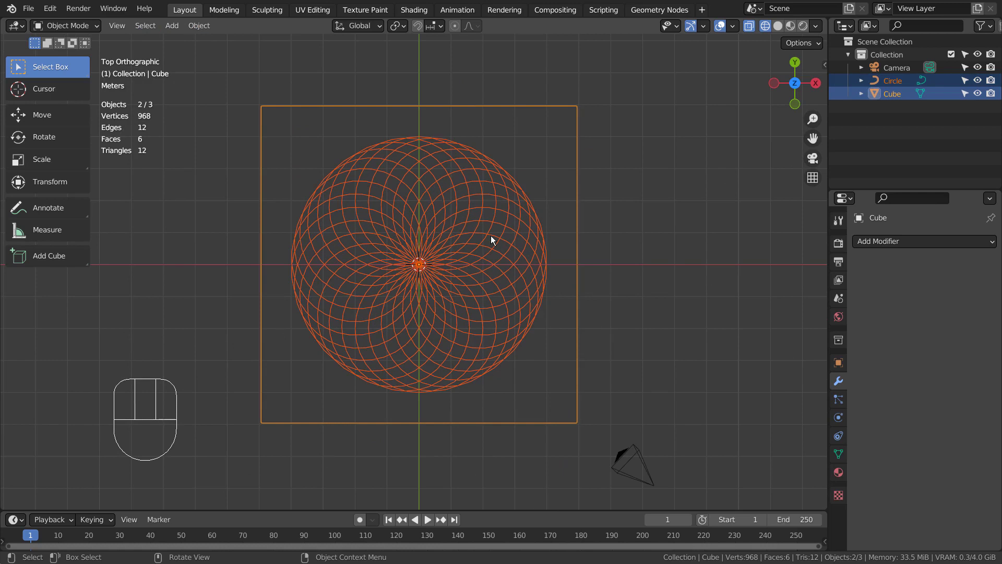
- Knife-project the mandala pattern into the cube's top face in Edit Mode
left_click(205, 30)
left_click(203, 29)
key("Tab")
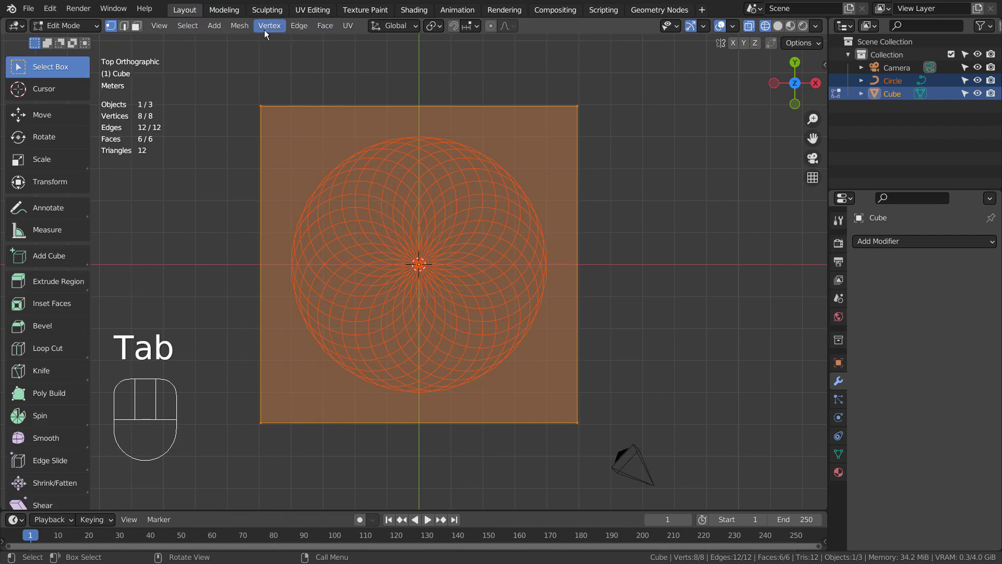
left_click(245, 28)
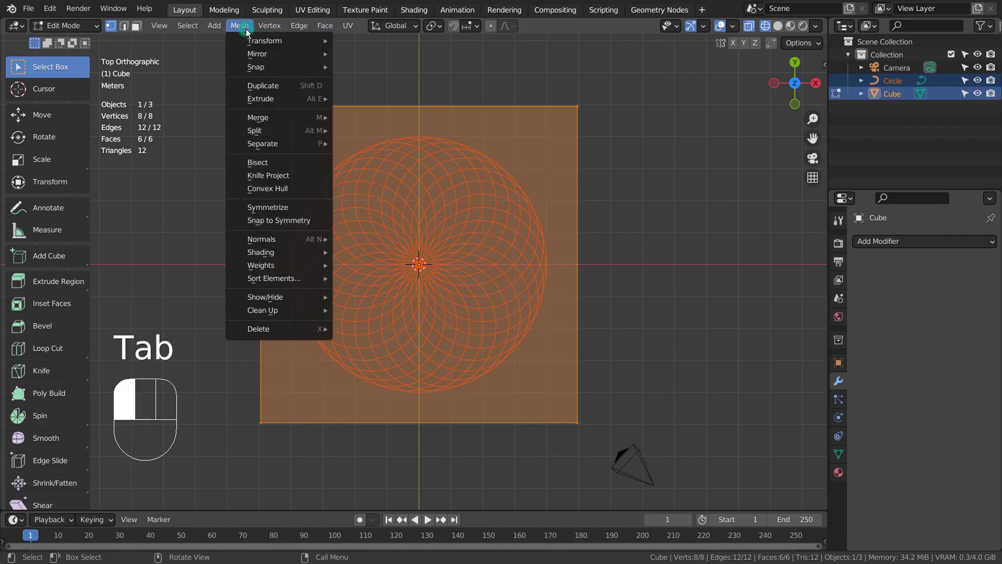
left_click(277, 174)
middle_click_drag(278, 174, 598, 270)
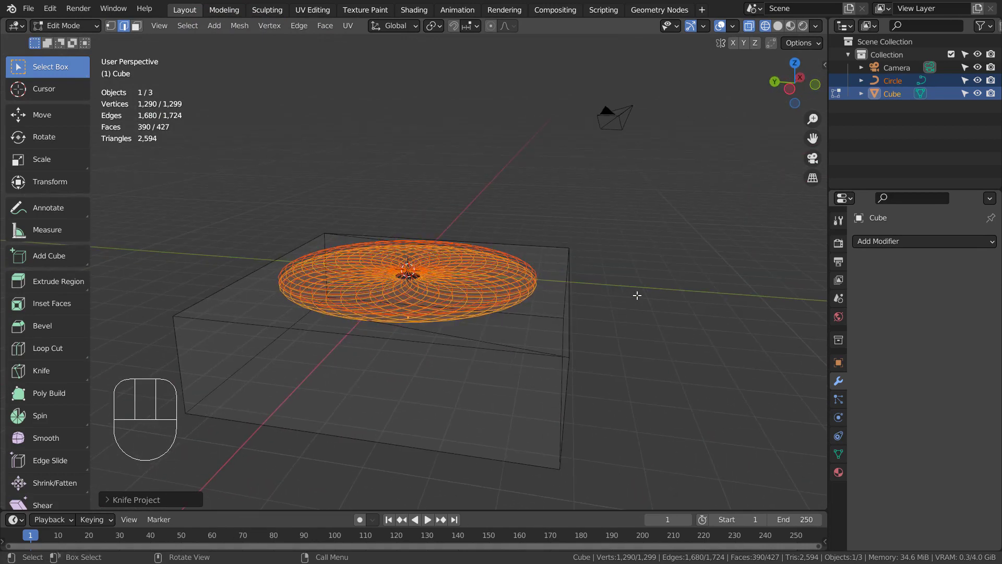
- Hide the mandala curve and try extruding the cut faces downward, then undo it
left_click(977, 81)
mouse_move(647, 272)
middle_mouse_down()
mouse_move(660, 259)
mouse_move(663, 266)
middle_mouse_up()
key("e")
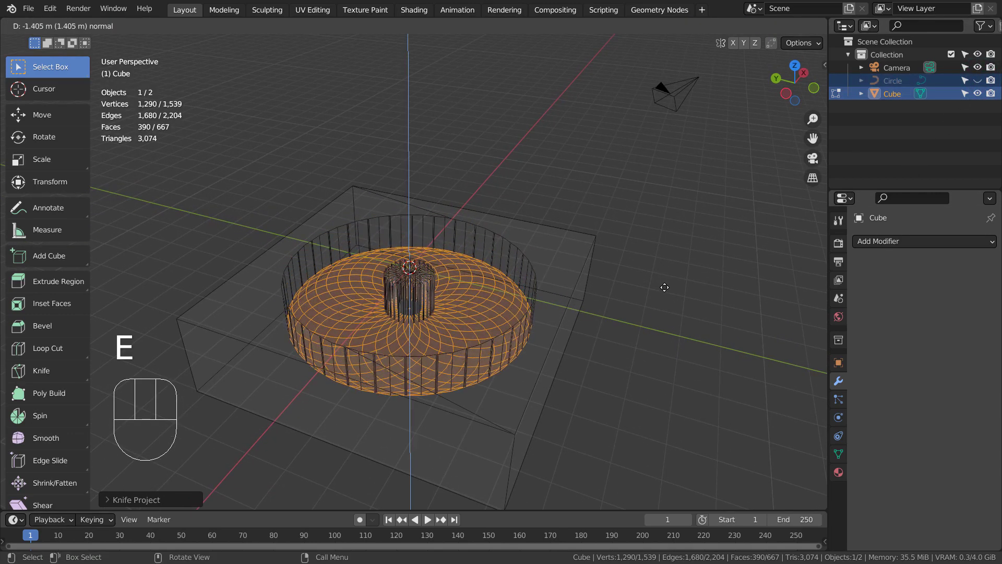
left_click(665, 287)
mouse_move(665, 287)
middle_mouse_down()
mouse_move(477, 367)
mouse_move(597, 286)
mouse_move(566, 360)
mouse_move(438, 311)
middle_mouse_up()
scroll(477, 366, "up", 5)
key("ctrl+z")
- Circle-select the centre faces too and extrude the mandala area about 0.97 m into the slab
key("c")
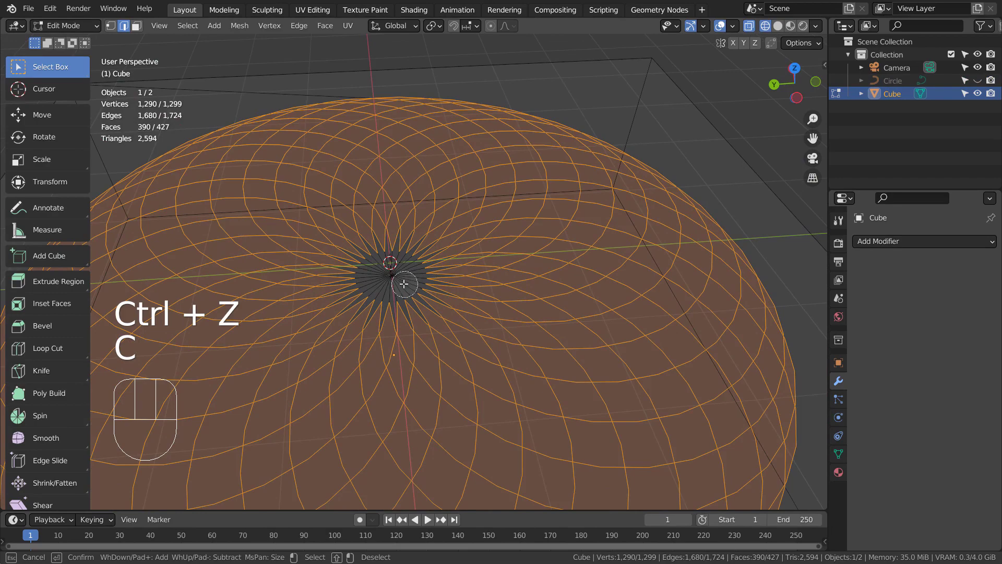
left_click(392, 280)
right_click(413, 280)
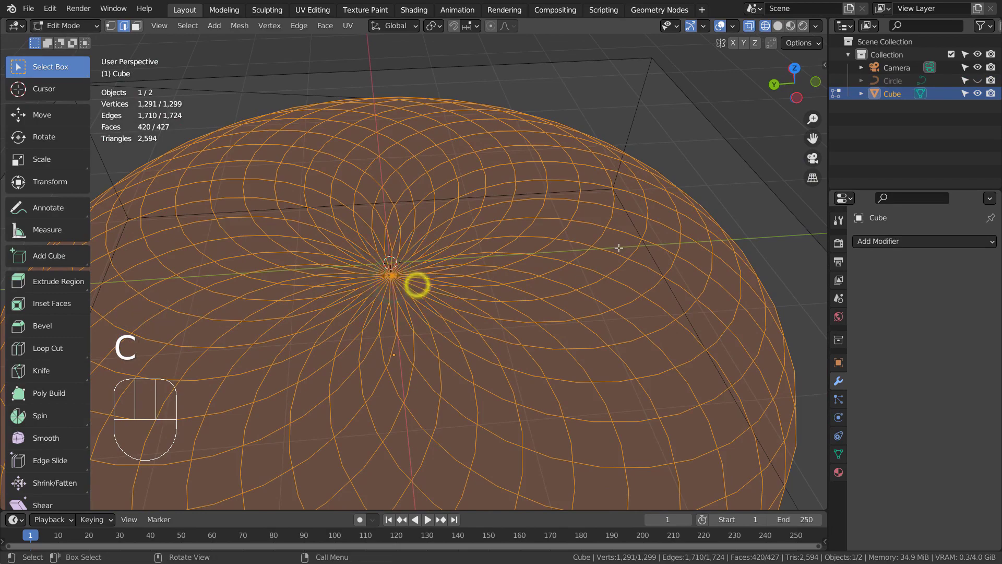
key("e")
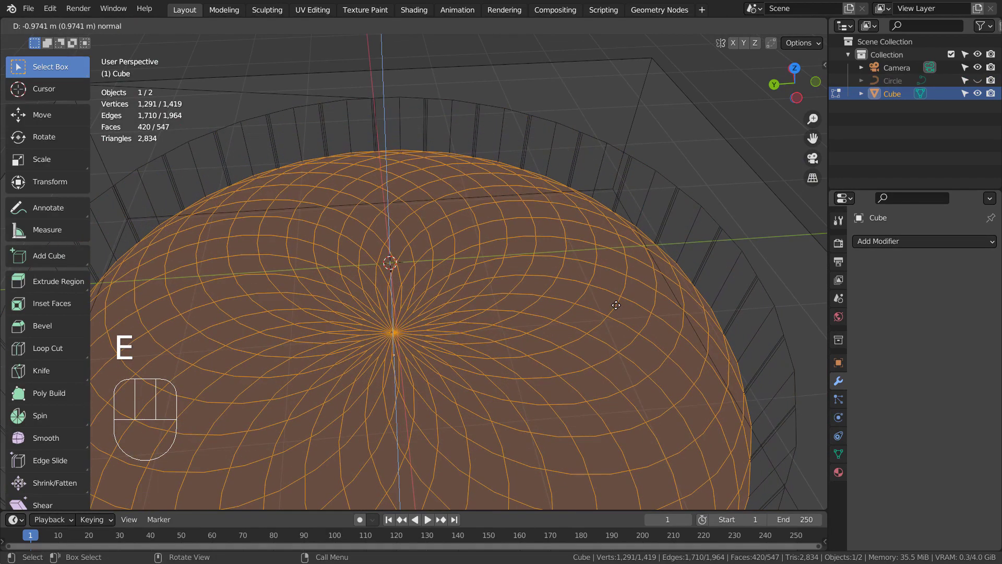
left_click(616, 304)
middle_click_drag(616, 305, 569, 337)
scroll(563, 356, "down", 6)
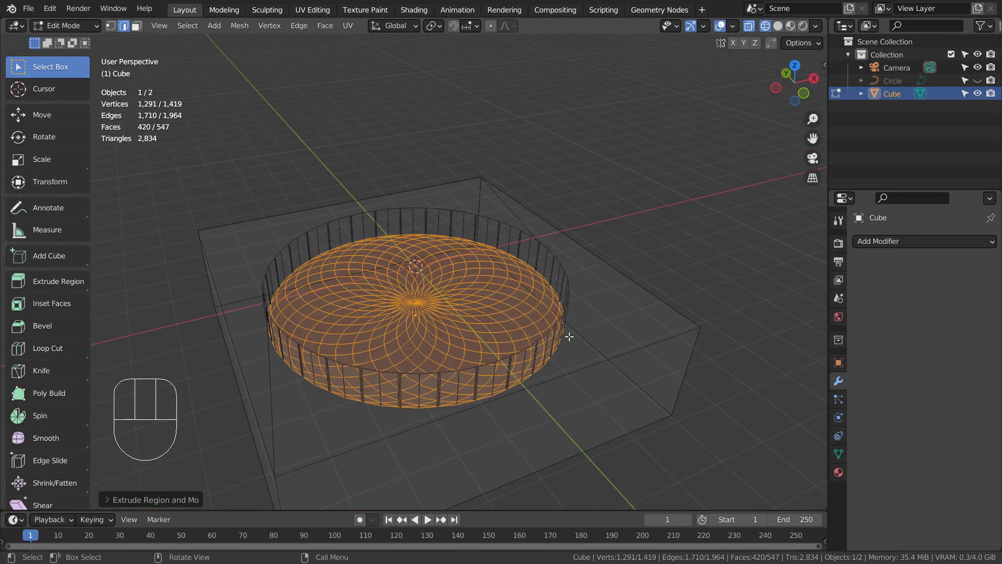
- Duplicate the mandala faces in place and separate them into a new object, Cube.001
key("shift+d")
key("KP_Enter")
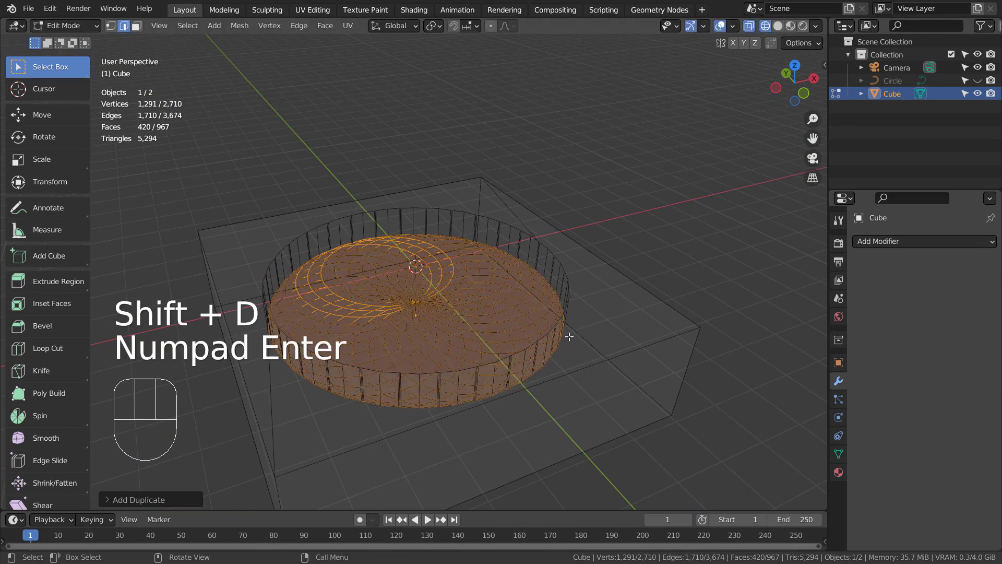
key("Tab")
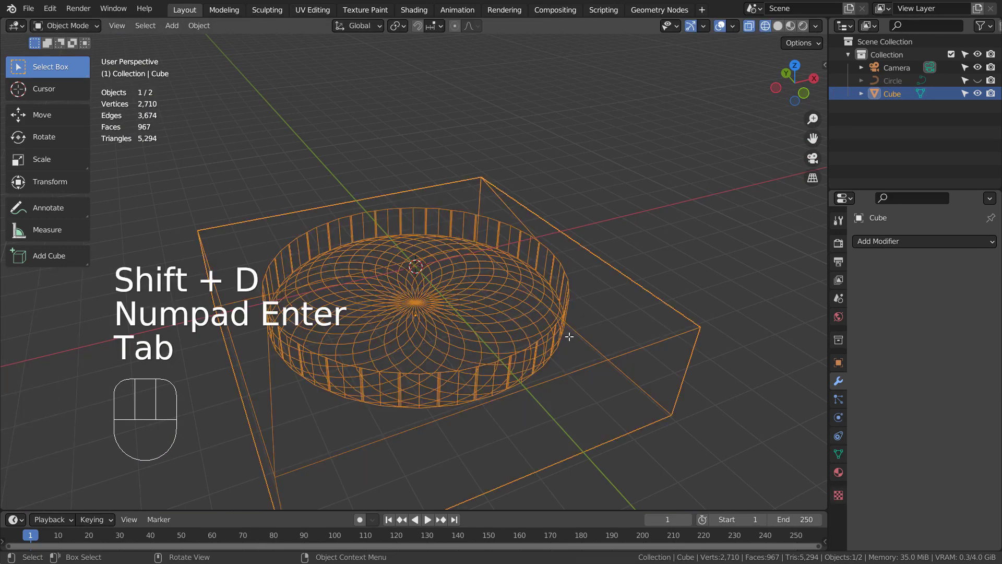
key("Tab")
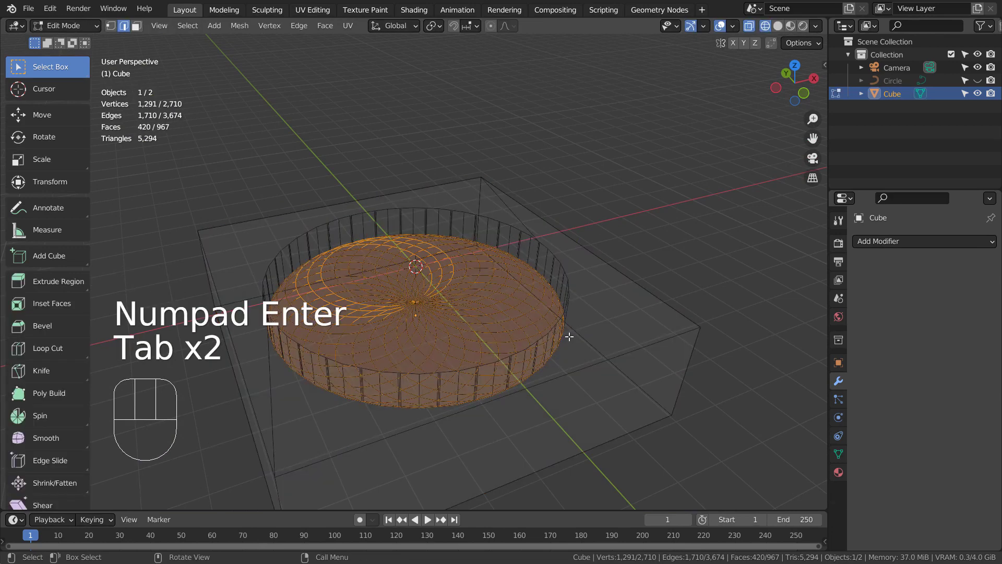
key("p")
left_click(513, 322)
key("Tab")
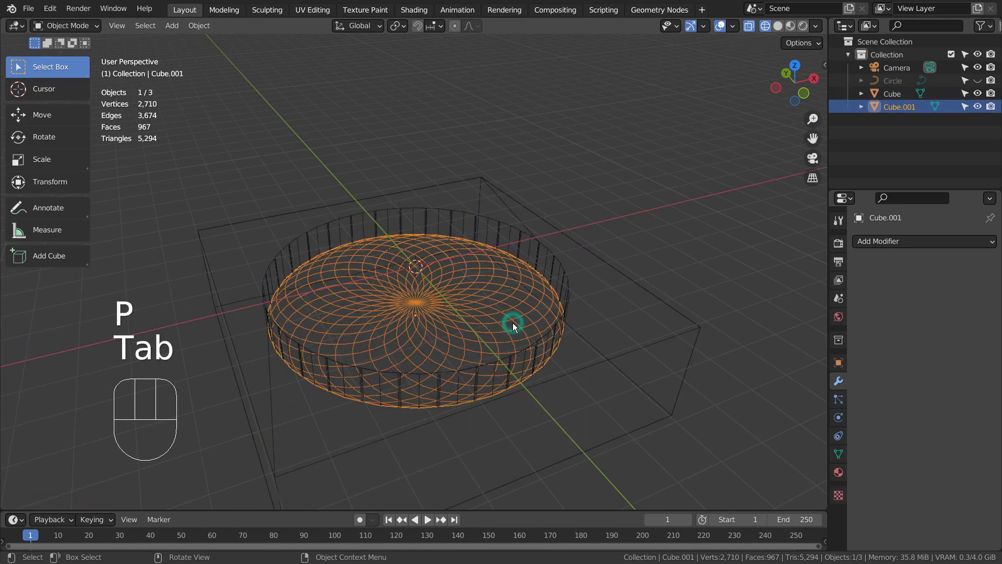
- Add a Solidify modifier to the disc and switch the view to solid shading
left_click(909, 242)
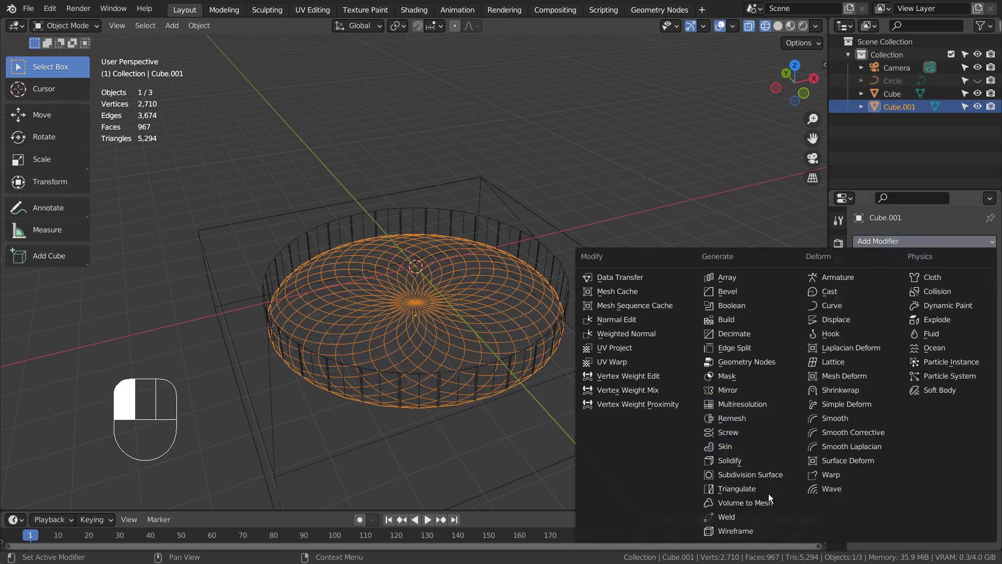
left_click(772, 462)
left_click(687, 242)
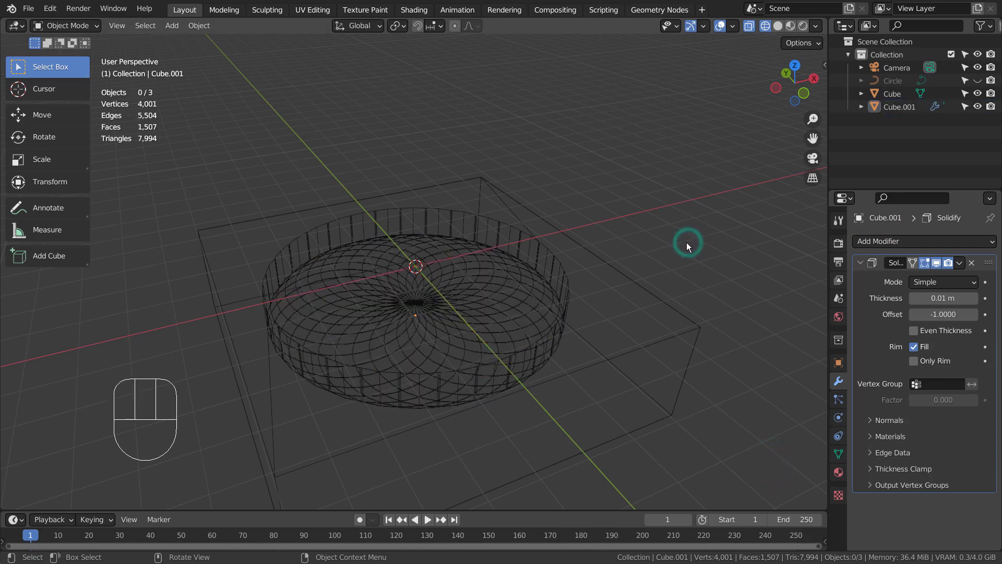
key("shift+z")
- Lift the disc straight up along Z above the hollowed block
left_click(469, 286)
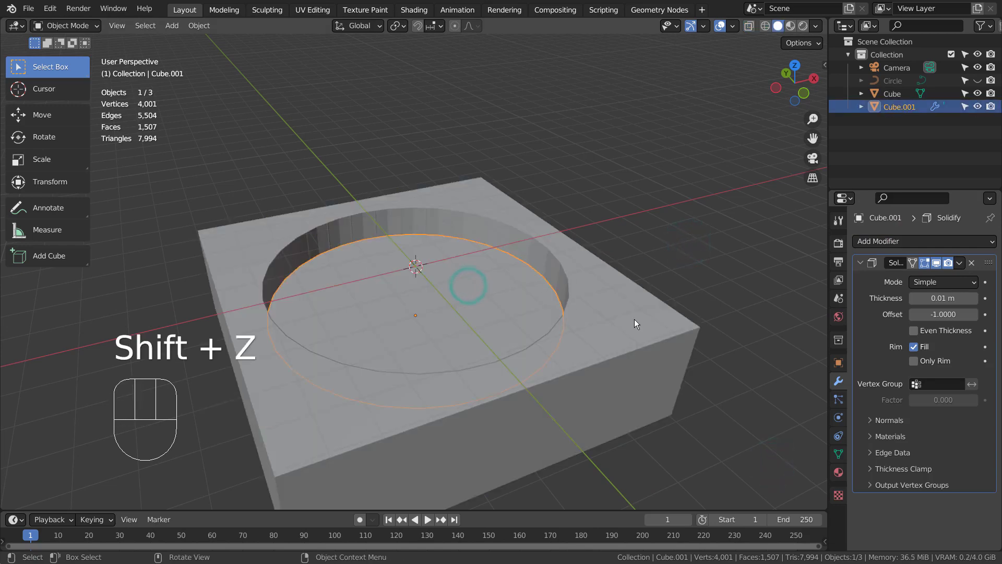
key("g")
key("z")
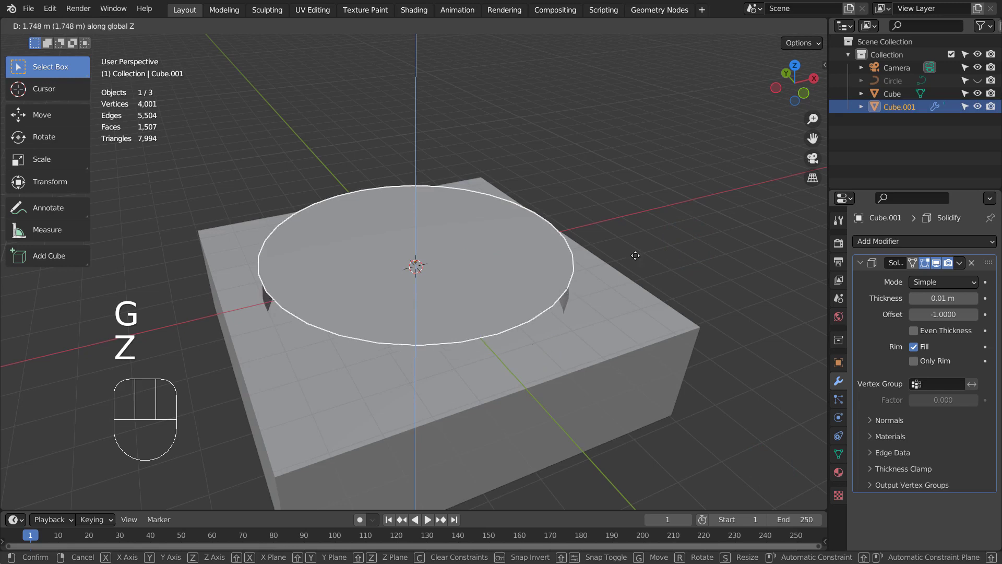
left_click(635, 224)
middle_click_drag(635, 220, 967, 272)
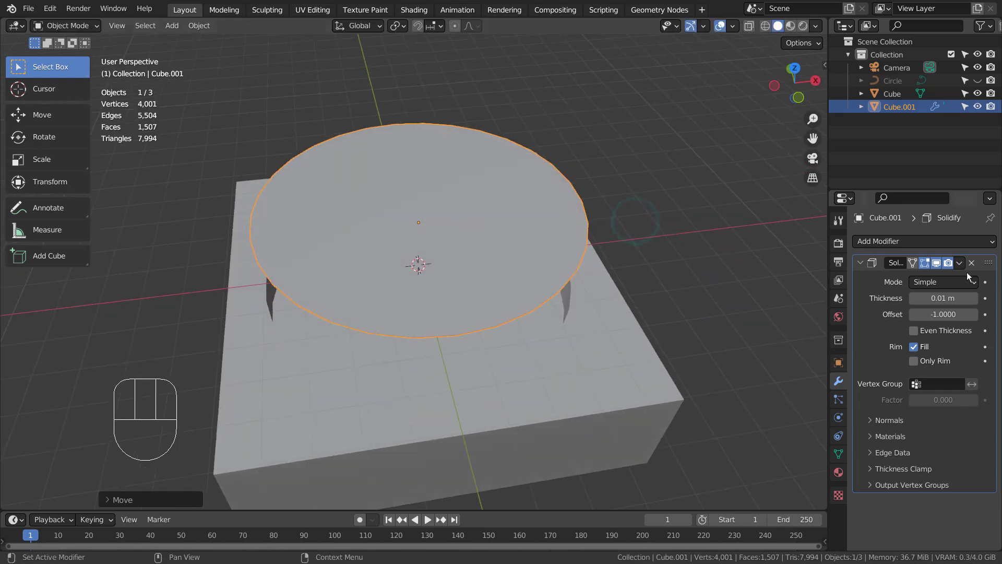
- Replace the Solidify modifier with a Wireframe modifier of 0.01 m thickness
left_click(971, 263)
left_click(963, 242)
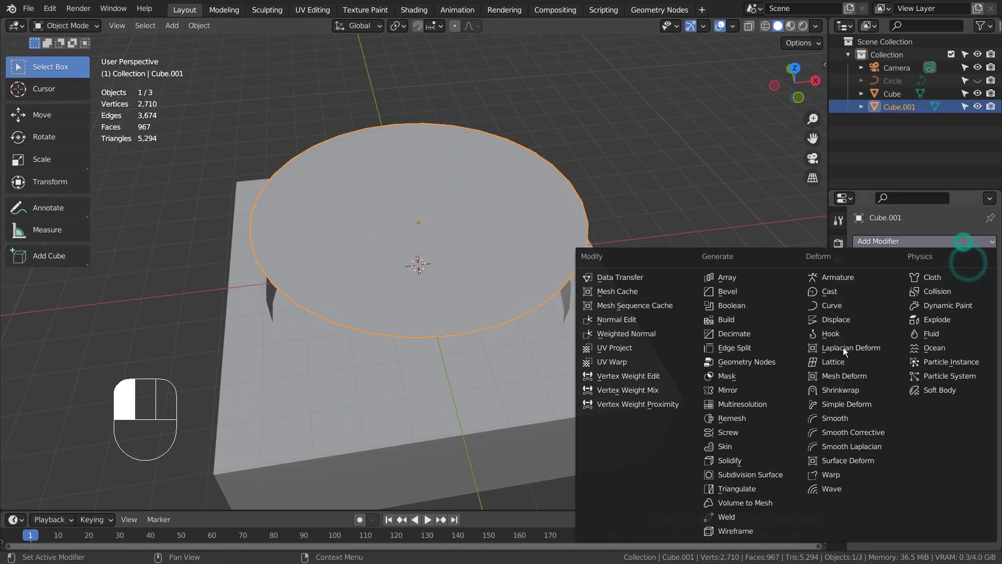
left_click(767, 529)
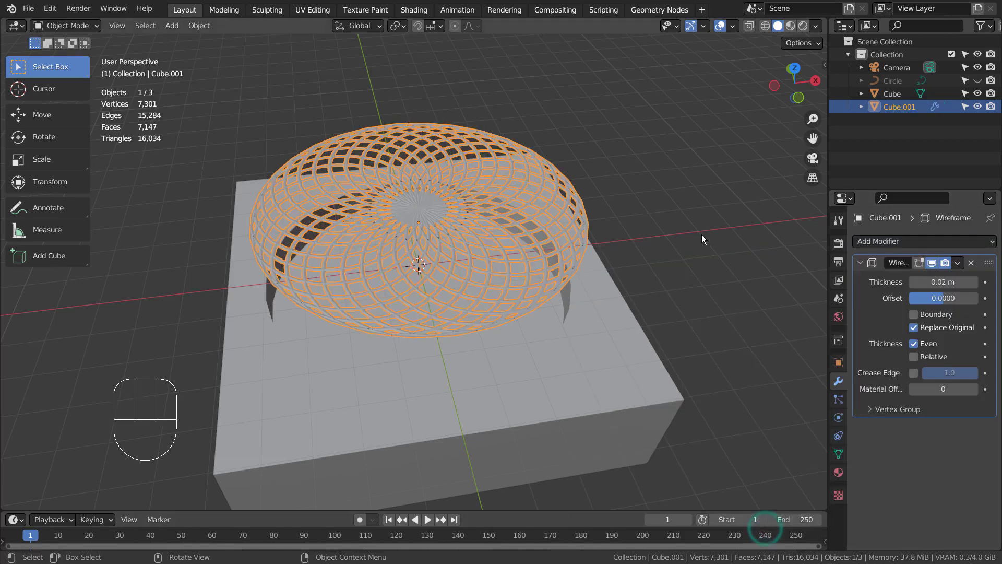
left_click(954, 282)
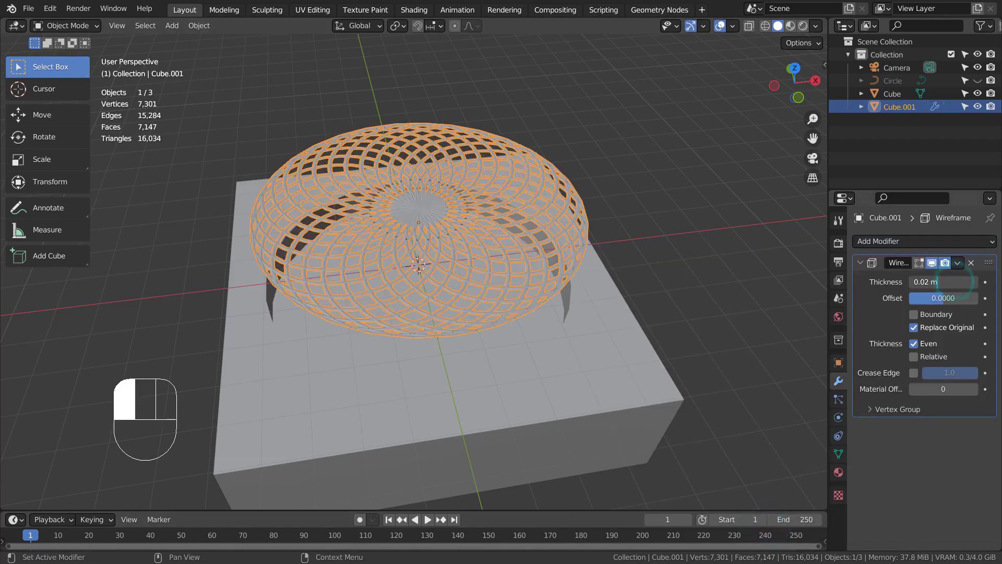
key("BackSpace")
key("BackSpace")
type("1")
key("Return")
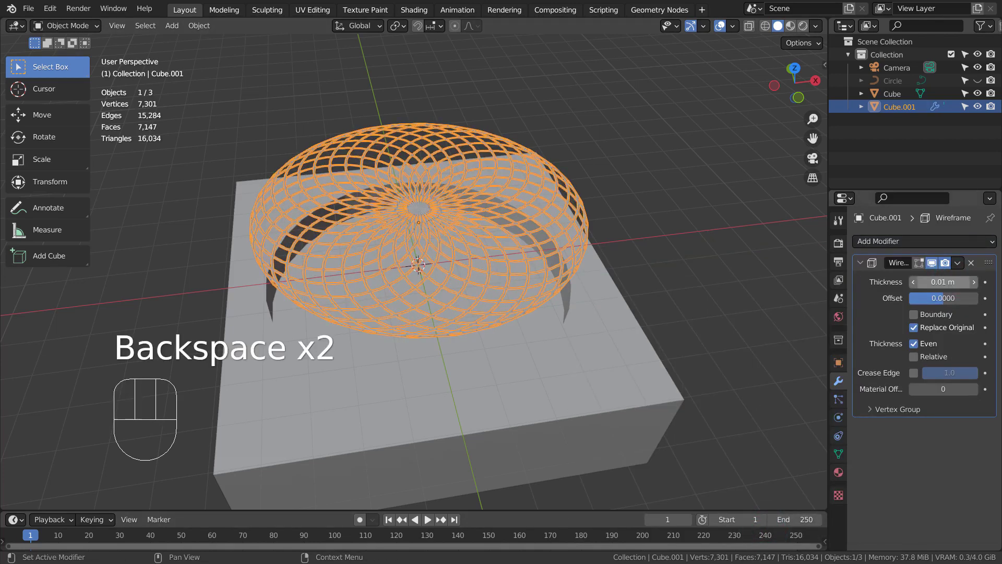
- Lower the wireframe dome about 2.2 m along Z into the block's recess
left_click(759, 165)
left_click(493, 202)
key("g")
key("z")
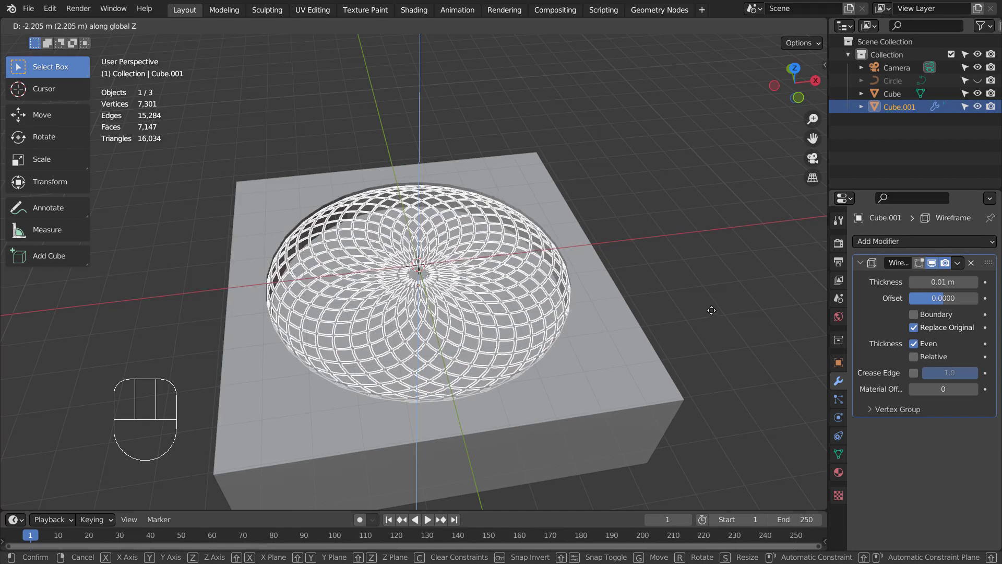
left_click(711, 309)
- Make the Cube's material green with Metallic 0.936 and view it in Material Preview
left_click(738, 327)
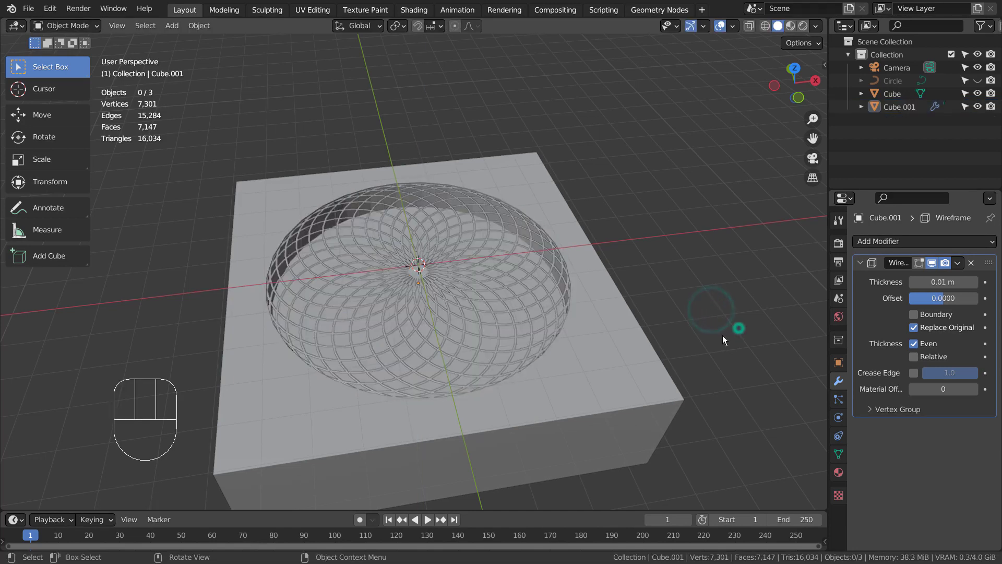
middle_click_drag(738, 328, 644, 330)
left_click(643, 330)
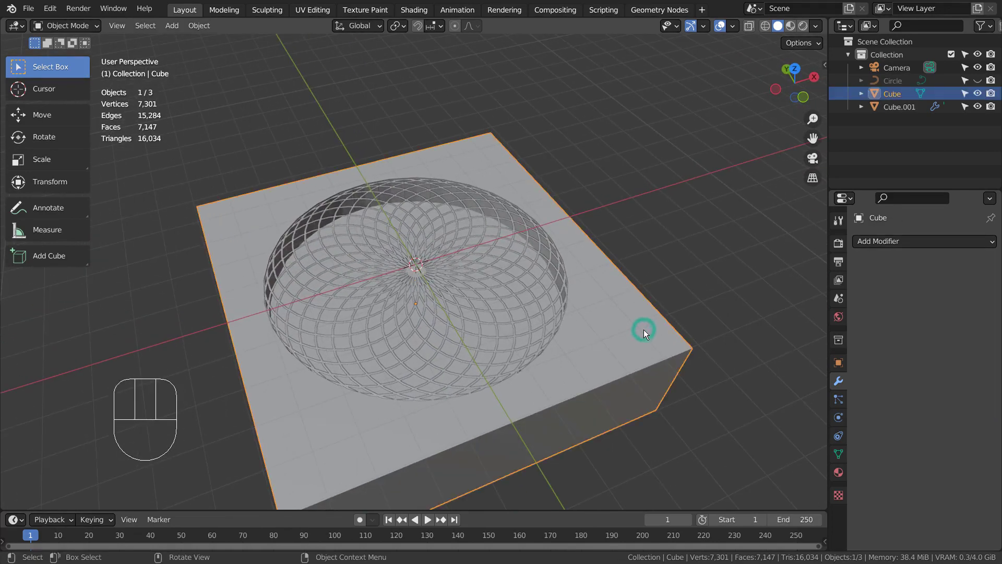
left_click(839, 472)
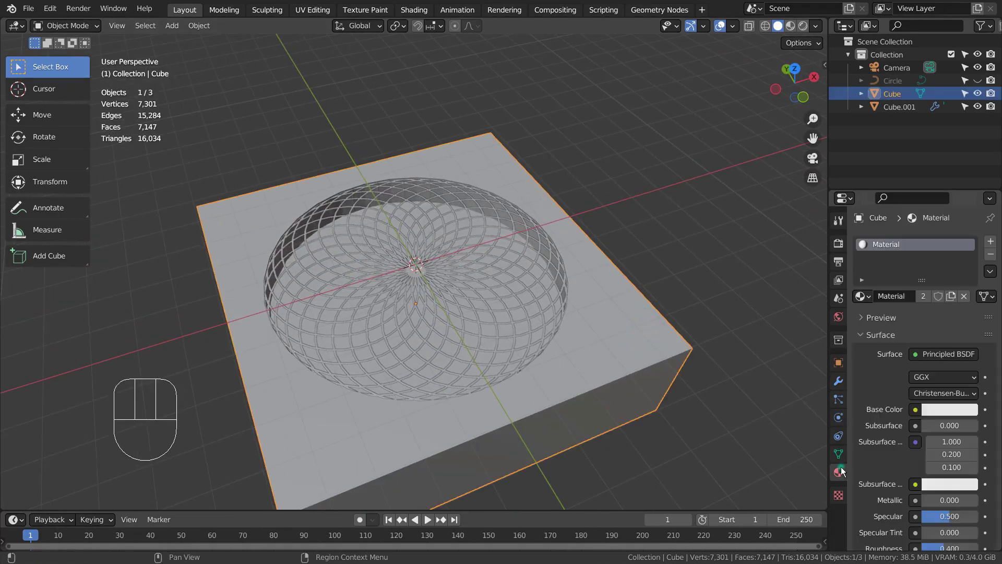
left_click(940, 407)
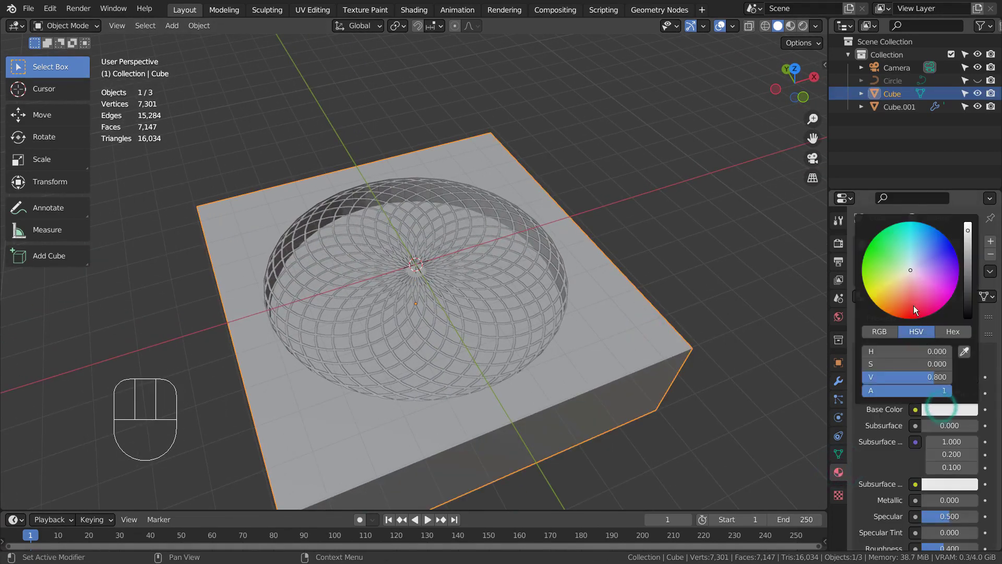
left_click(885, 251)
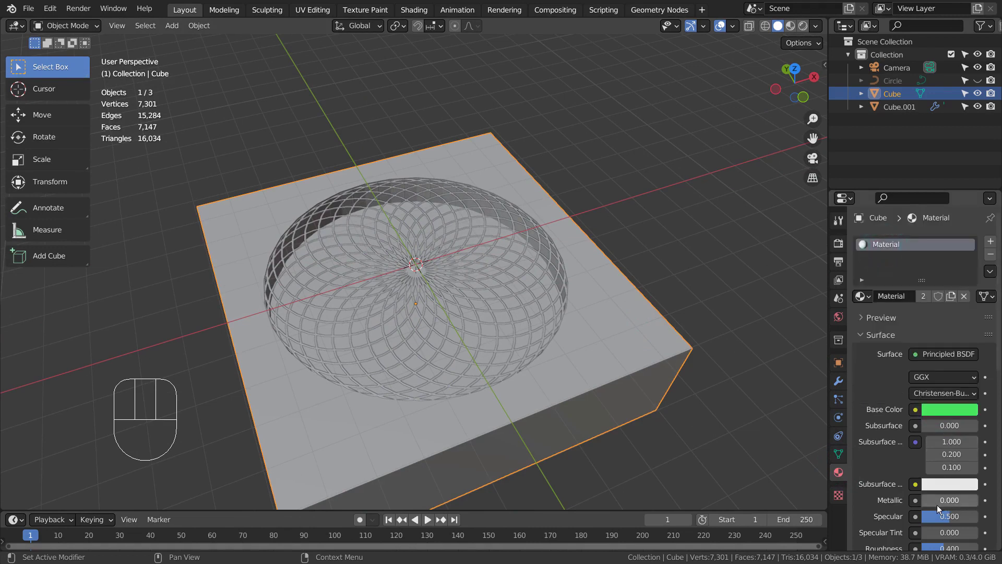
left_click_drag(935, 500, 974, 500)
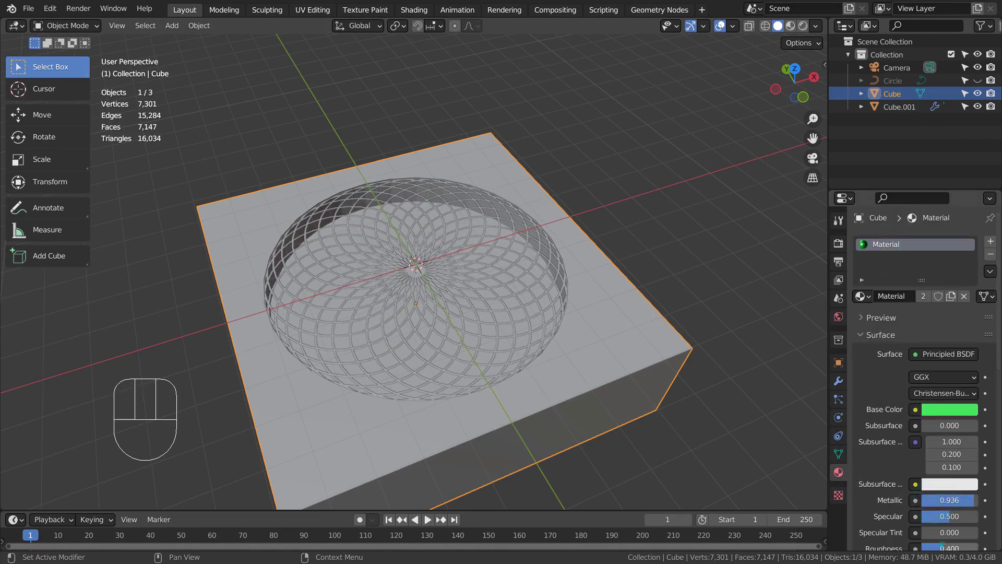
left_click(790, 26)
left_click(703, 223)
mouse_move(704, 223)
middle_mouse_down()
mouse_move(730, 224)
mouse_move(694, 258)
middle_mouse_up()
- Select the round recess faces of the cube in Edit Mode and hide the vortex object
left_click(582, 303)
key("Tab")
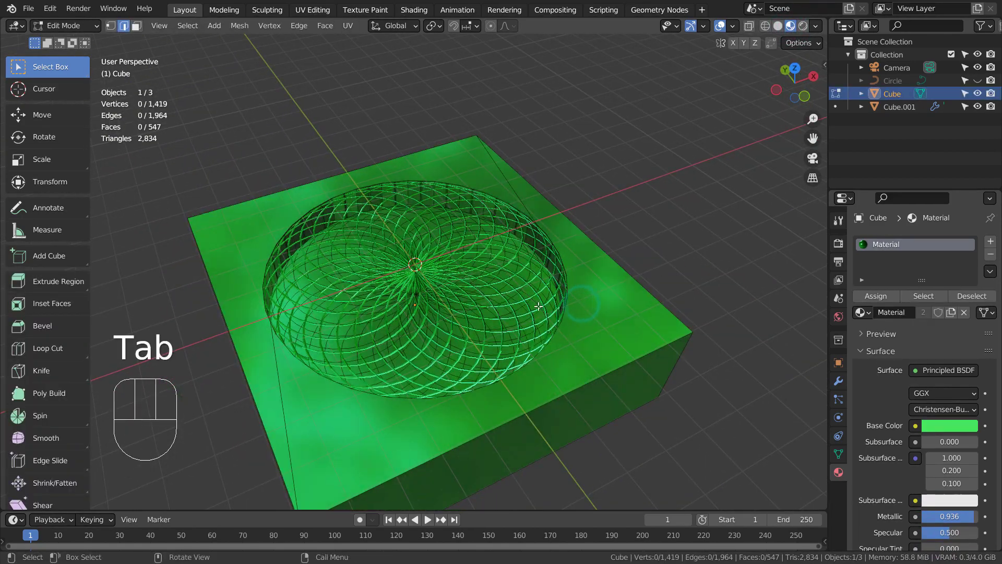
key("3")
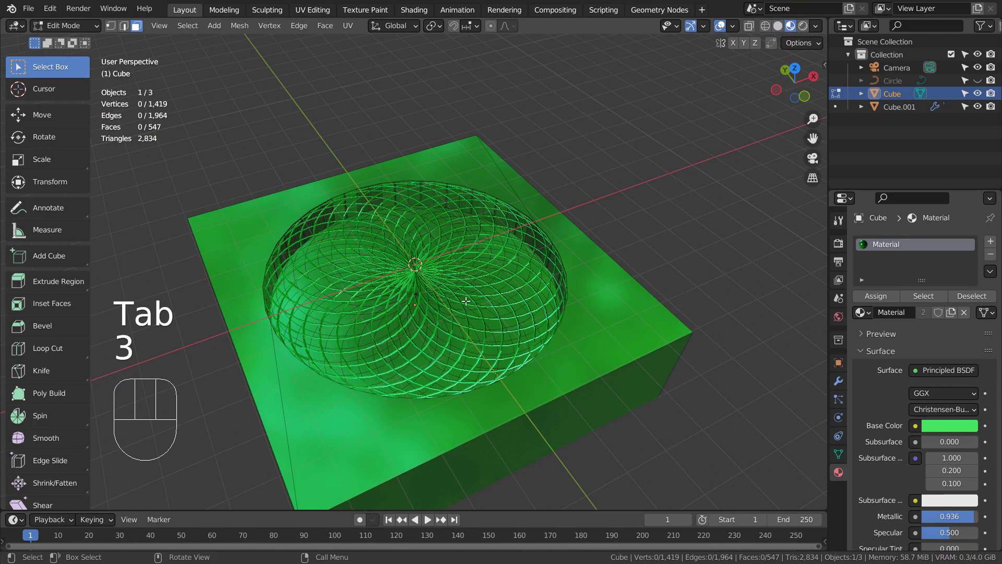
key("KP_7")
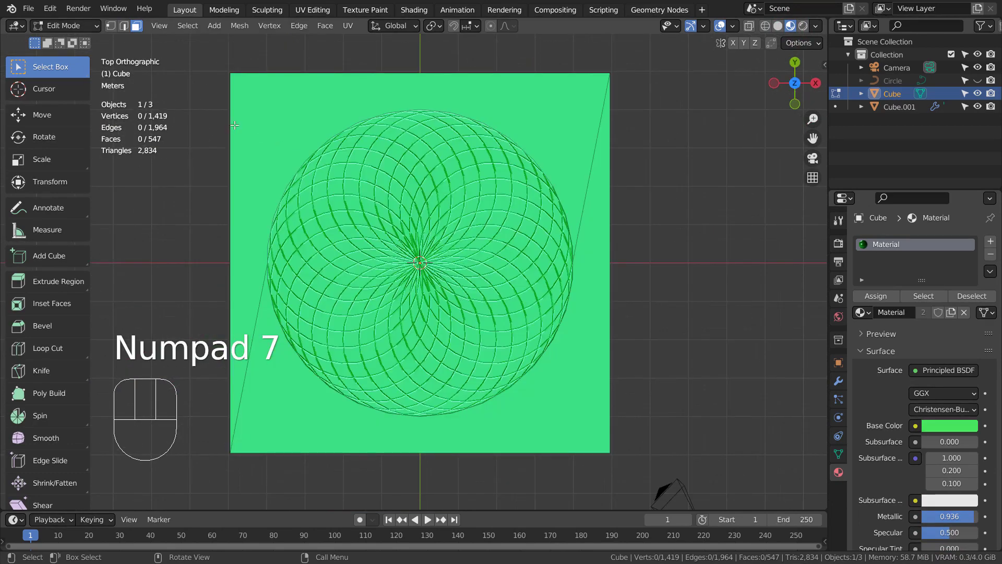
key("b")
left_click_drag(553, 380, 588, 426)
middle_click_drag(567, 380, 612, 328)
key("shift+z")
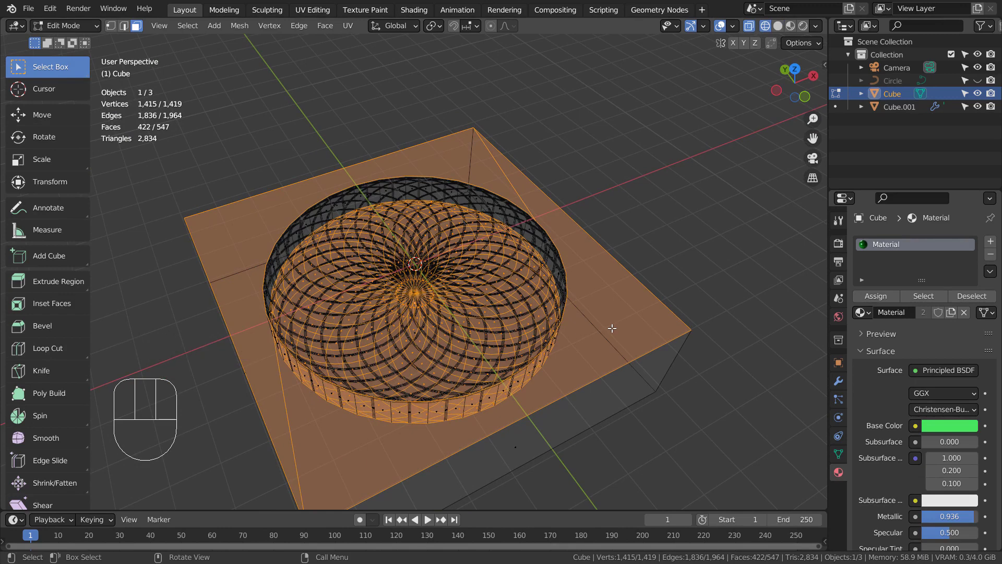
key("ctrl+KP_Add")
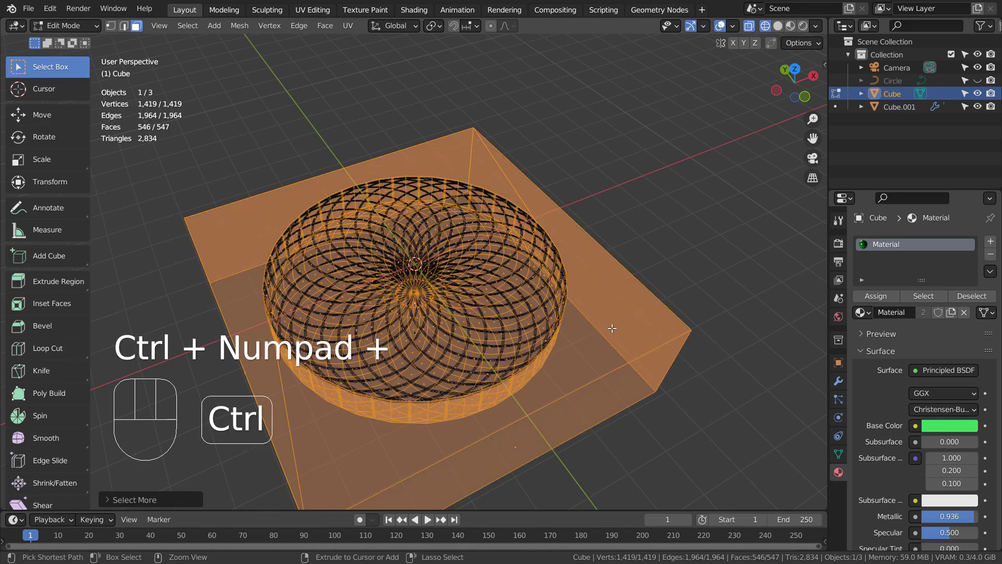
key("ctrl+KP_Subtract")
key("ctrl+KP_Subtract")
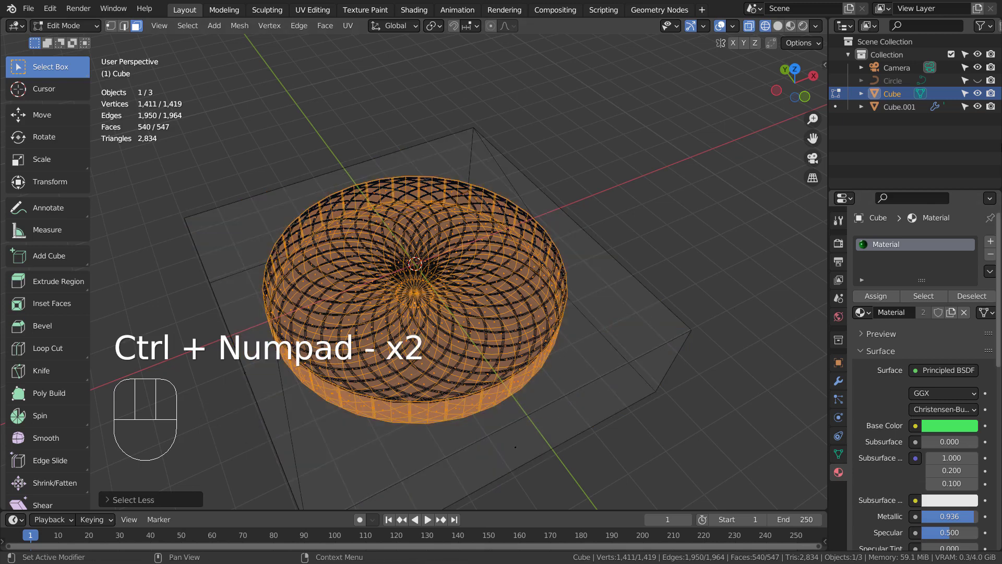
left_click(977, 107)
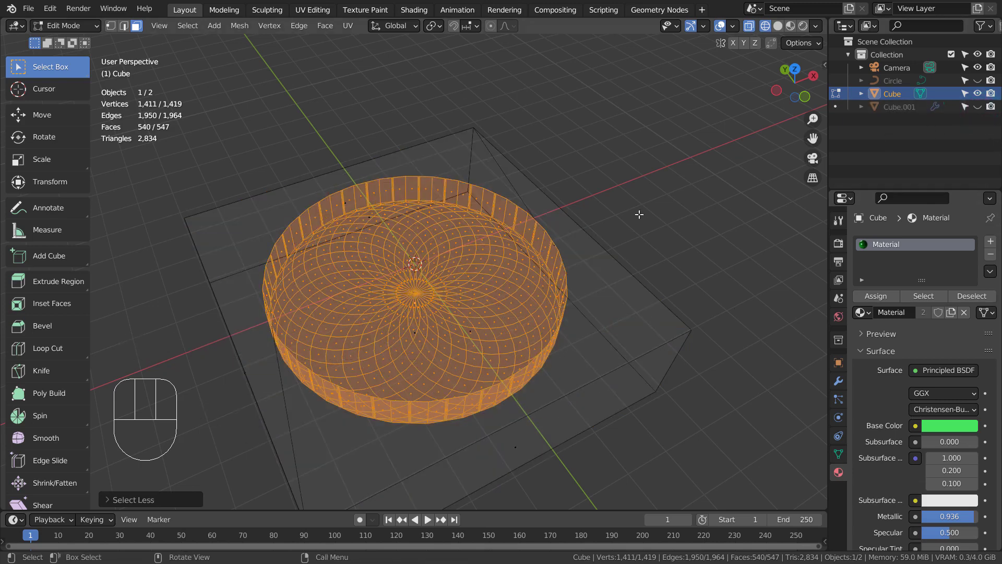
- Assign a new blue material with Metallic 0.908 and Roughness 0.124 to the recess faces
left_click(991, 242)
left_click(925, 333)
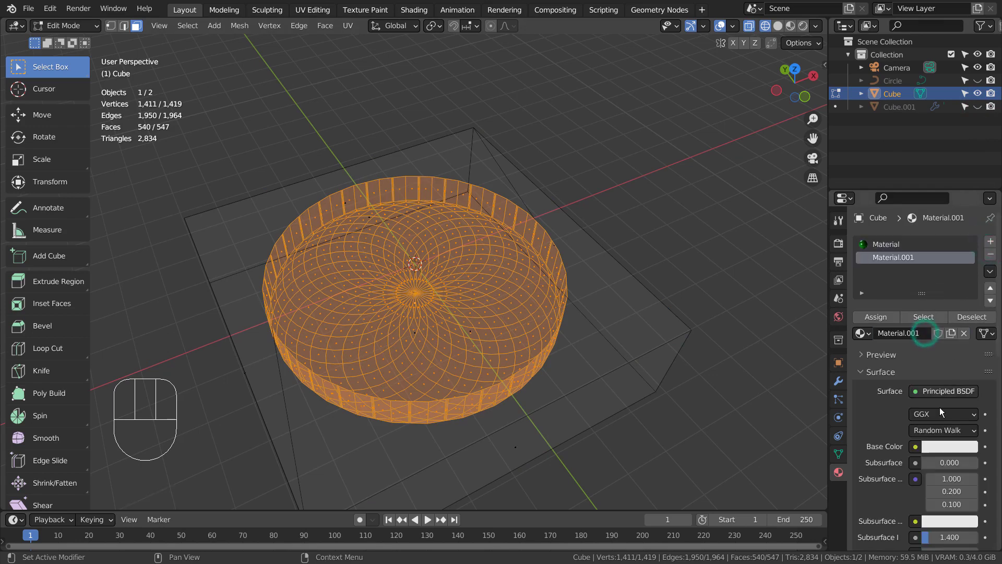
left_click(942, 446)
left_click(900, 325)
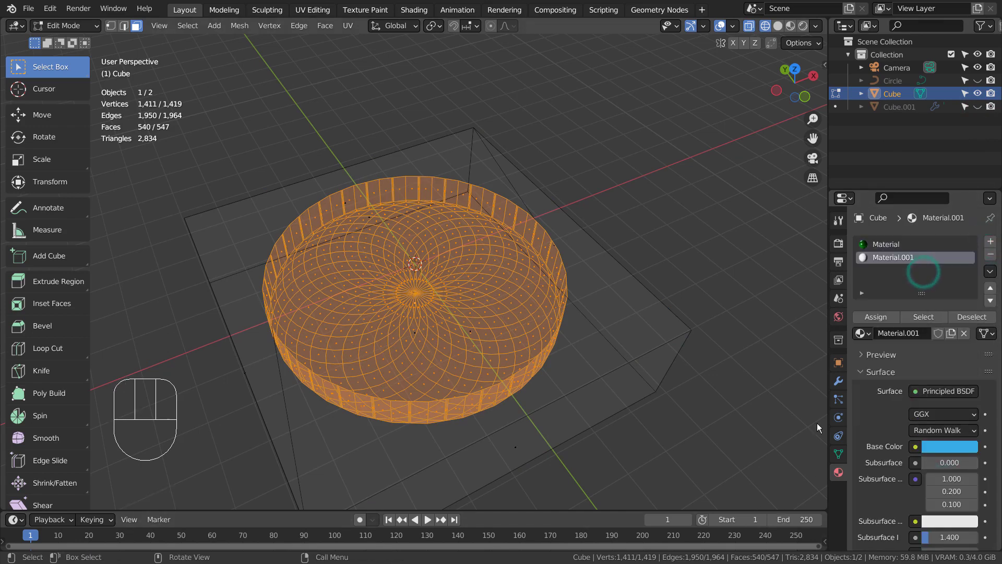
scroll(817, 425, "down", 5)
scroll(911, 477, "down", 4)
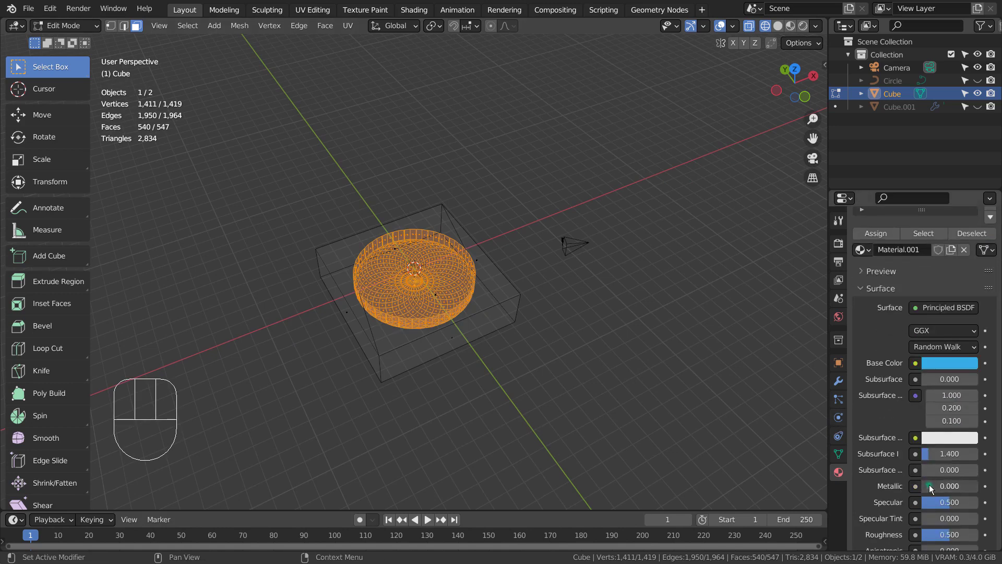
left_click_drag(929, 484, 966, 485)
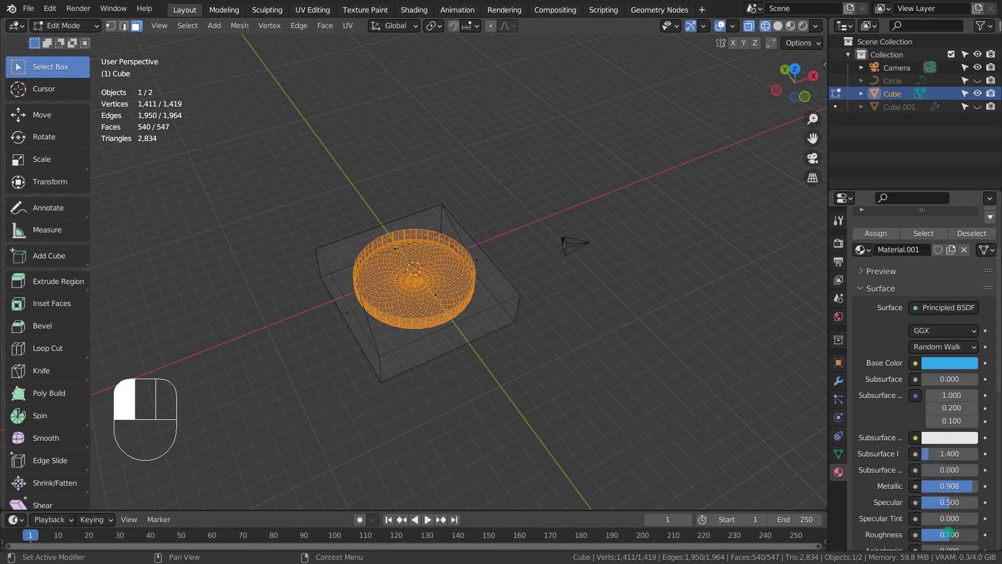
left_click_drag(949, 534, 945, 534)
left_click(864, 238)
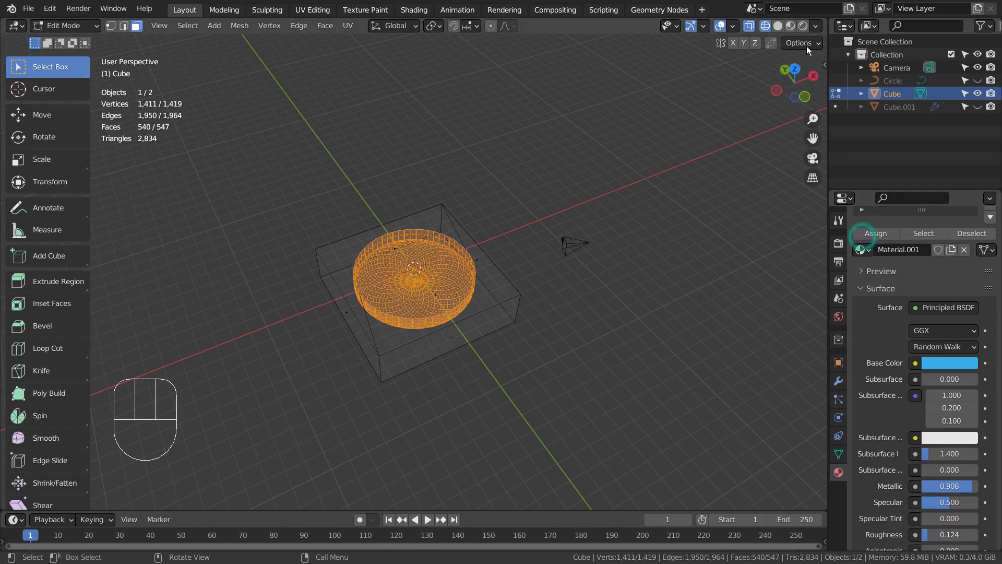
- Preview the materials, inspect the blue recess, and return to Object Mode
left_click(790, 26)
left_click(660, 158)
scroll(660, 158, "up", 5)
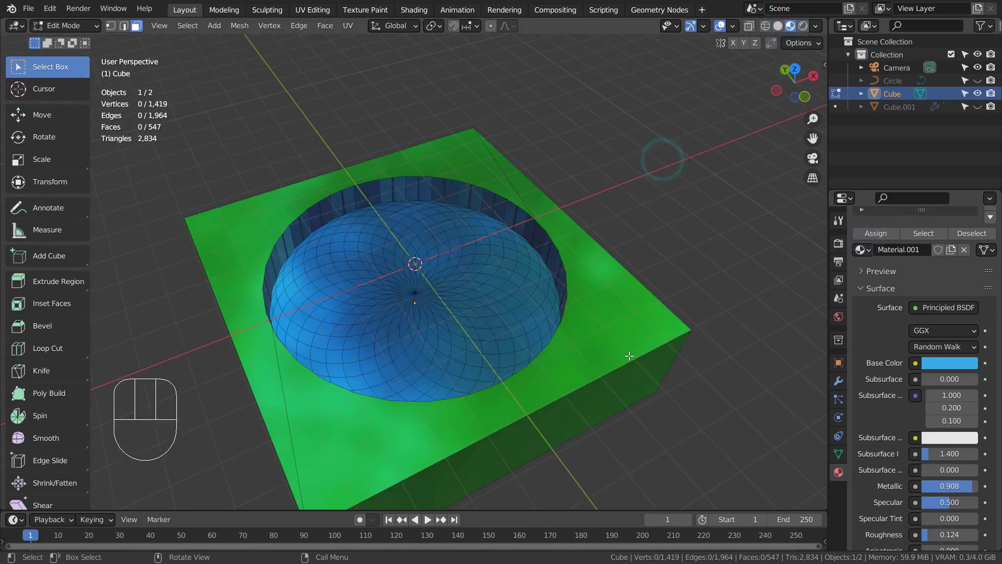
middle_click_drag(629, 356, 513, 369)
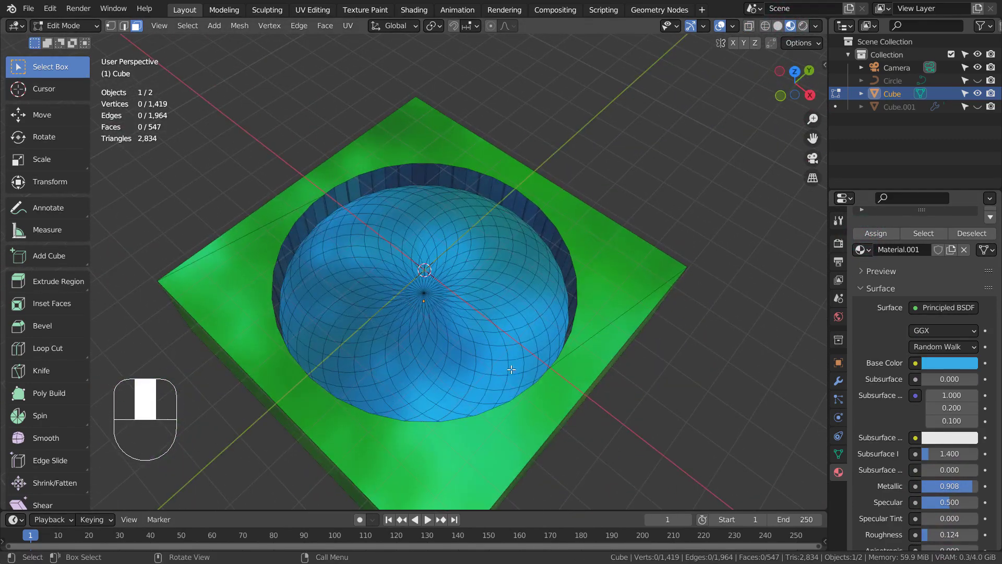
key("Tab")
middle_click_drag(421, 364, 585, 308)
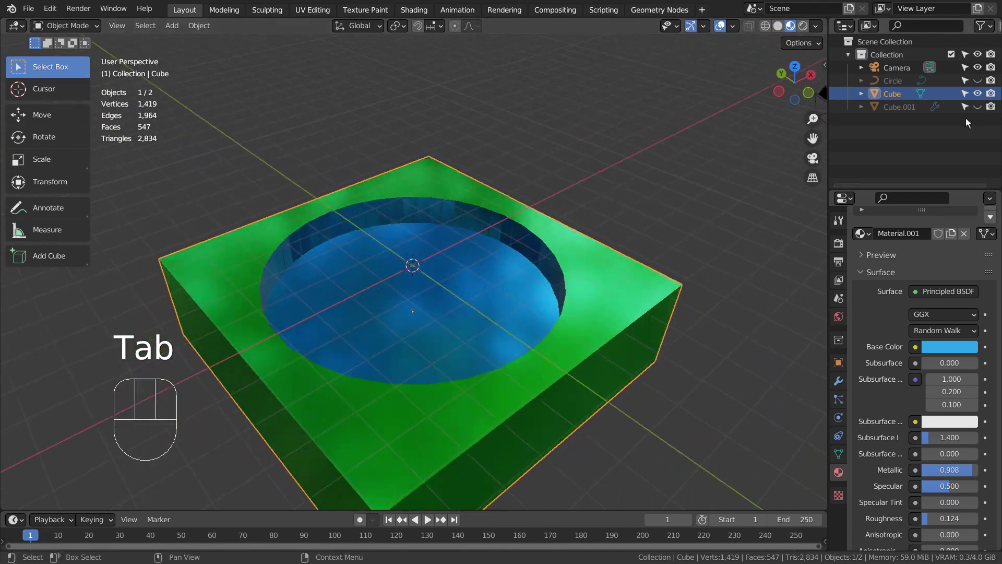
- Unhide Cube.001 and change its material's base colour from green to orange
left_click(977, 107)
left_click(951, 106)
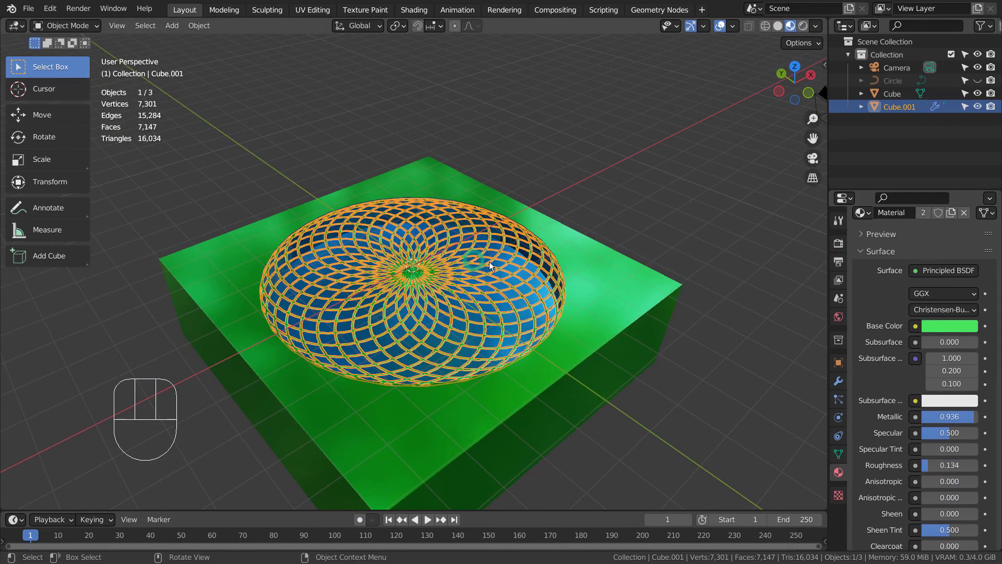
left_click(948, 327)
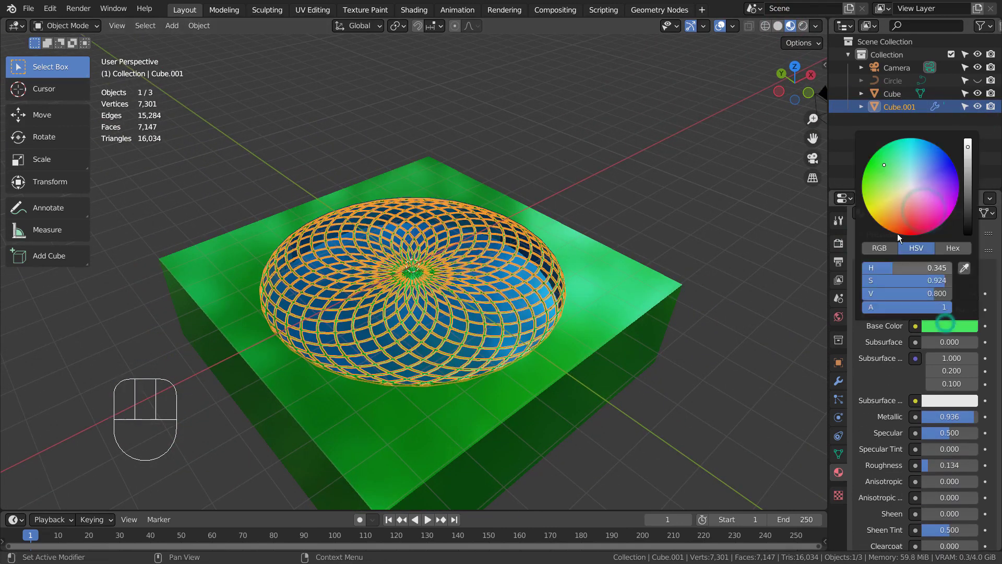
left_click(890, 216)
left_click(659, 206)
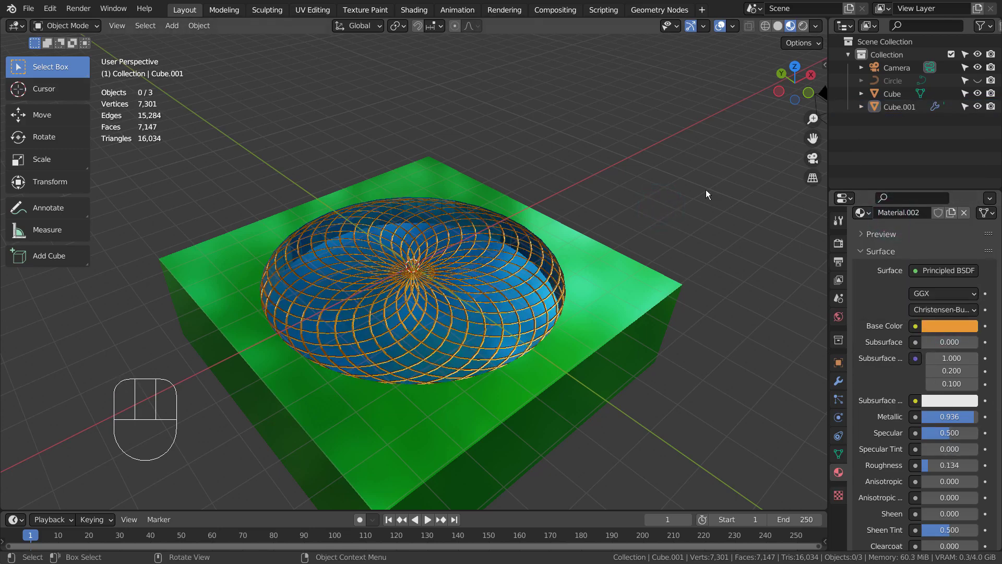
middle_click_drag(706, 190, 682, 269)
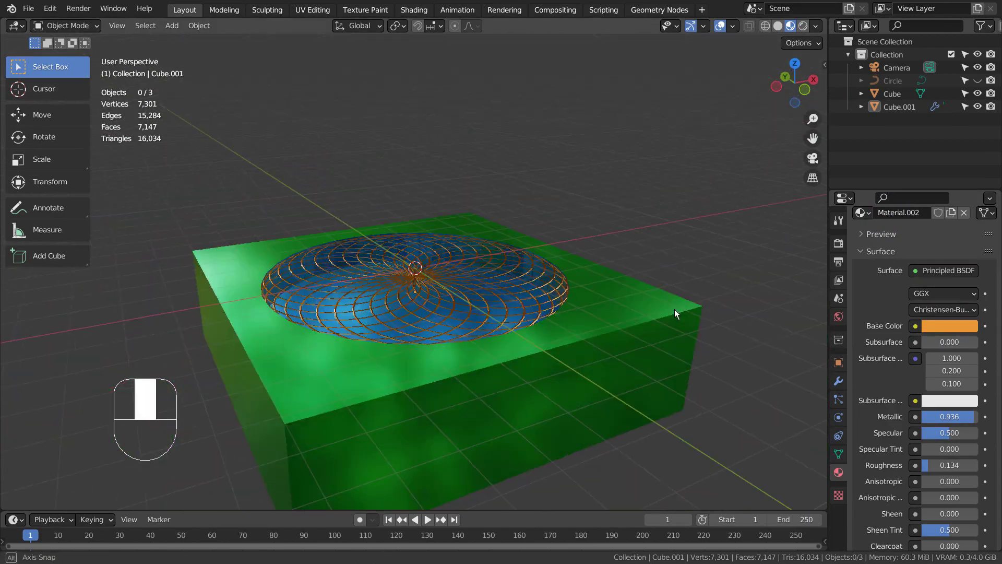
- Add an edge loop around the cube's sides, scale the bottom loop by 2, and shrink the top loop into a step
key("Tab")
key("ctrl+r")
left_click(690, 358)
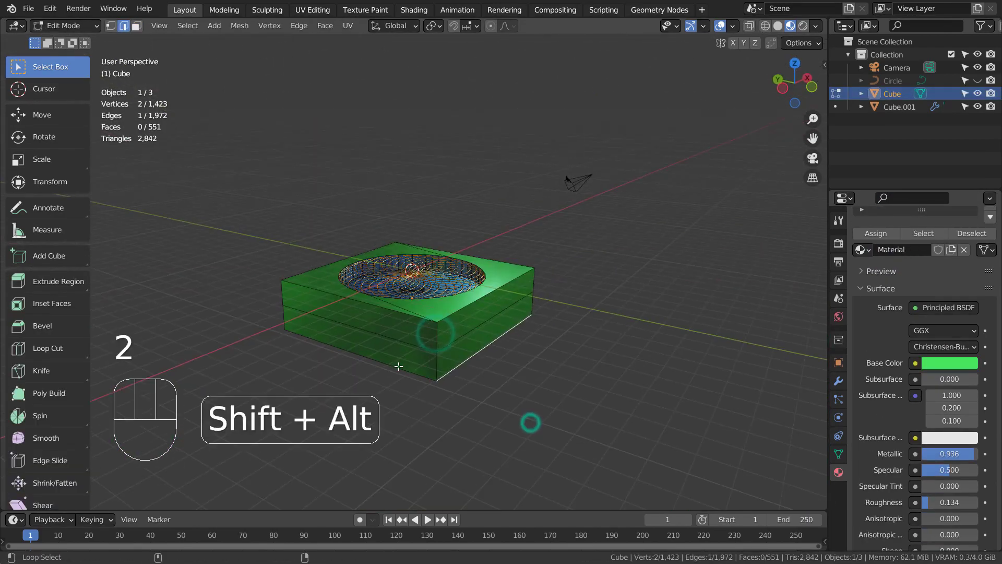
left_click(397, 367, "alt+shift")
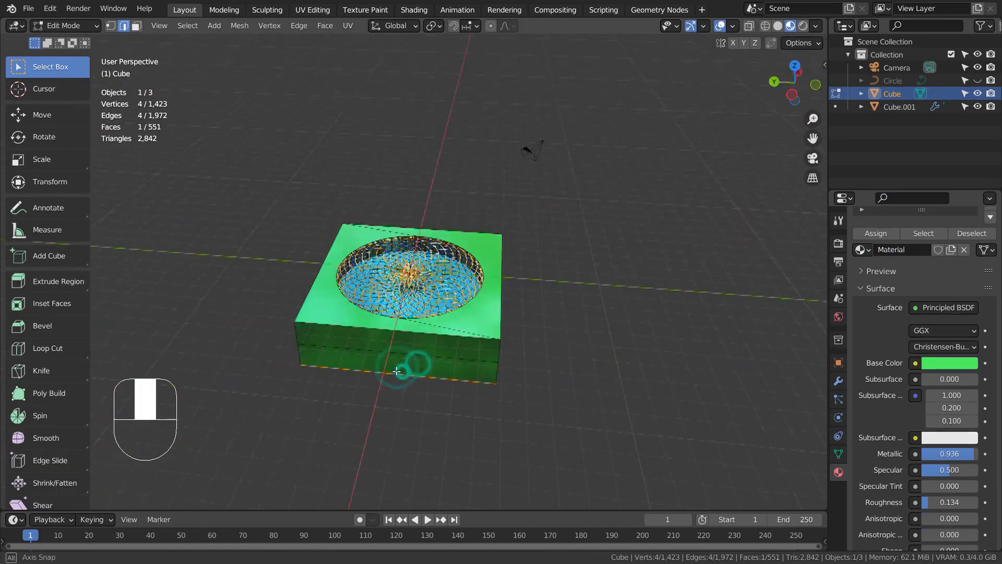
key("s")
key("2")
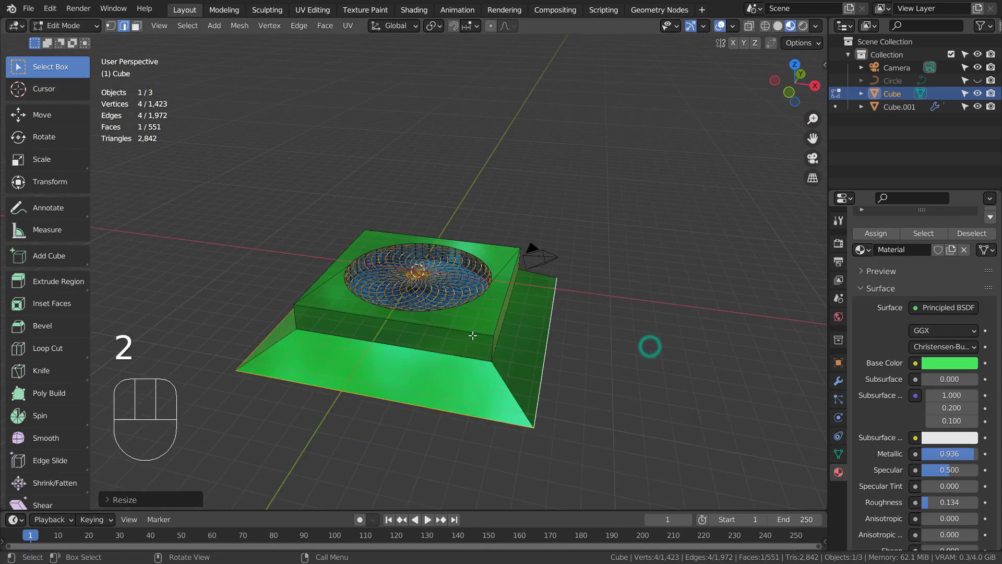
key("s")
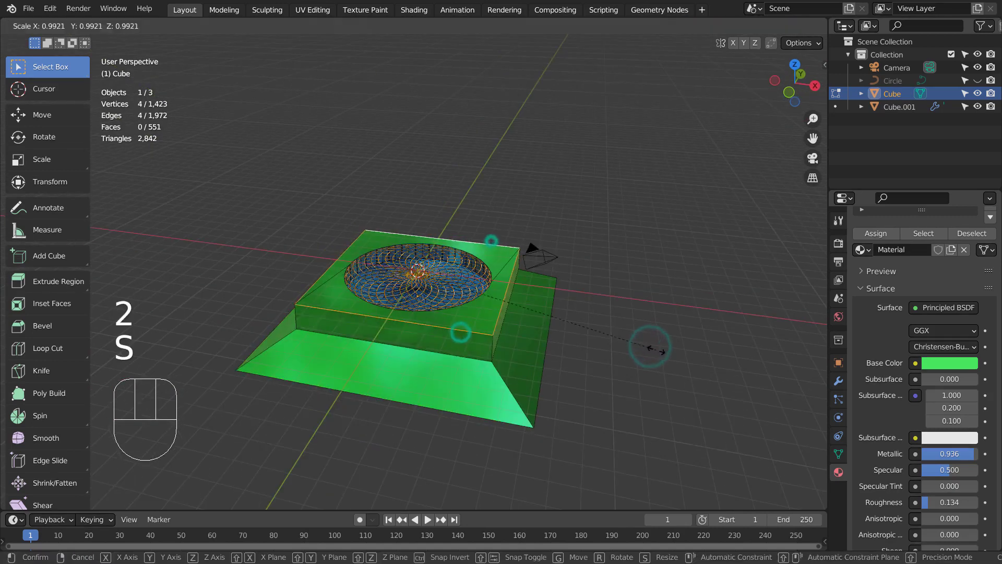
left_click(627, 342)
- Select the step's side faces and give them a new material slot
key("3")
left_click(482, 343, "alt")
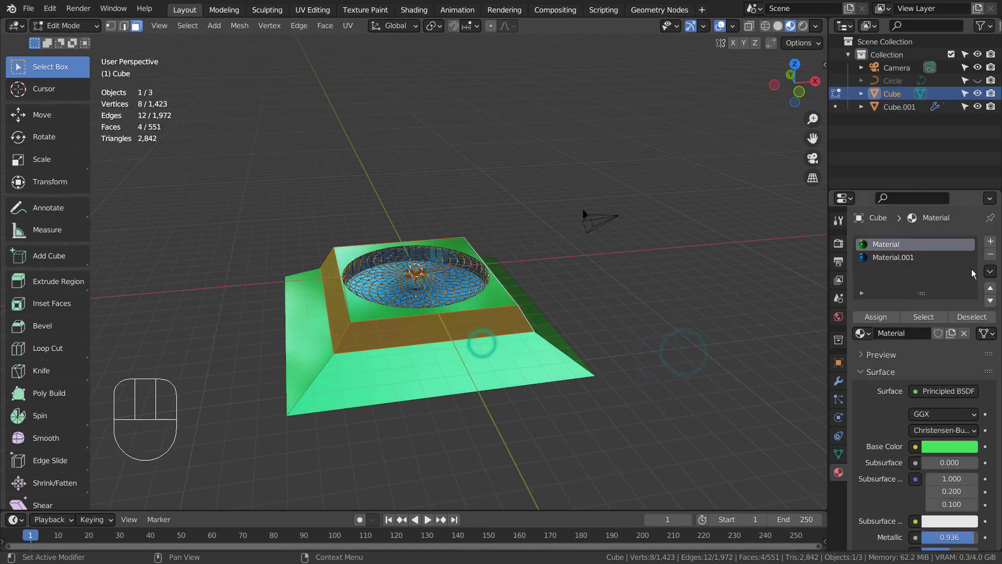
left_click(908, 329)
scroll(924, 392, "down", 3)
left_click_drag(929, 424, 903, 475)
scroll(919, 365, "up", 3)
key("Tab")
scroll(569, 295, "up", 5)
middle_click_drag(652, 284, 631, 355)
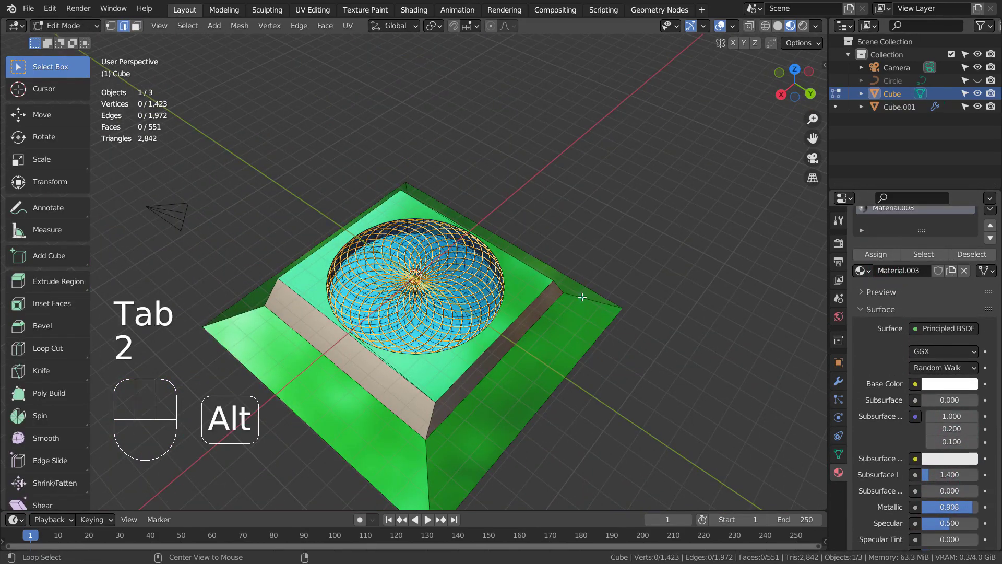
- Set the new lower-slope material's base colour to orange
key("3")
key("shift+z")
scroll(924, 313, "up", 3)
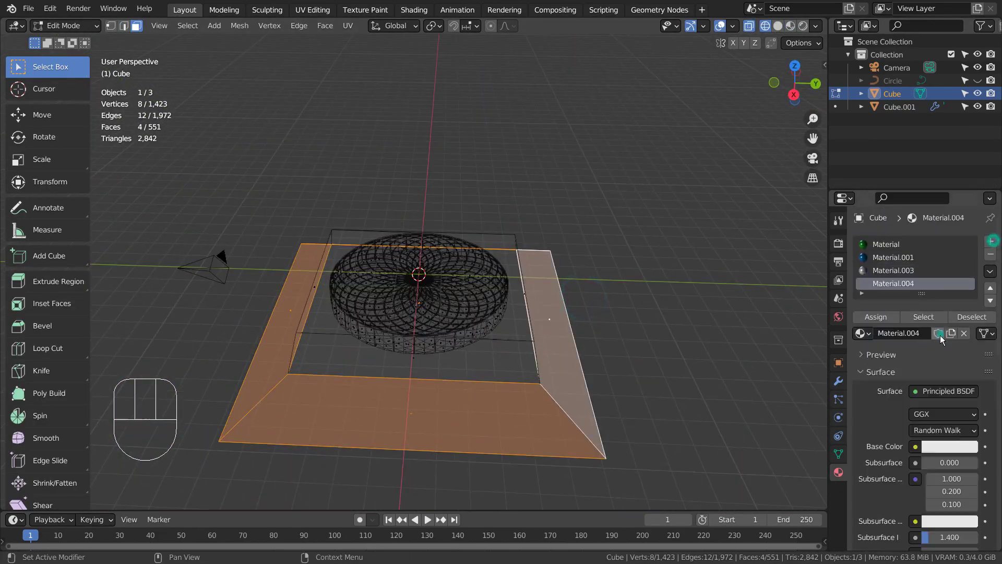
left_click(950, 447)
left_click(934, 313)
scroll(934, 392, "down", 7)
left_click_drag(934, 423, 940, 424)
left_click_drag(945, 473, 944, 472)
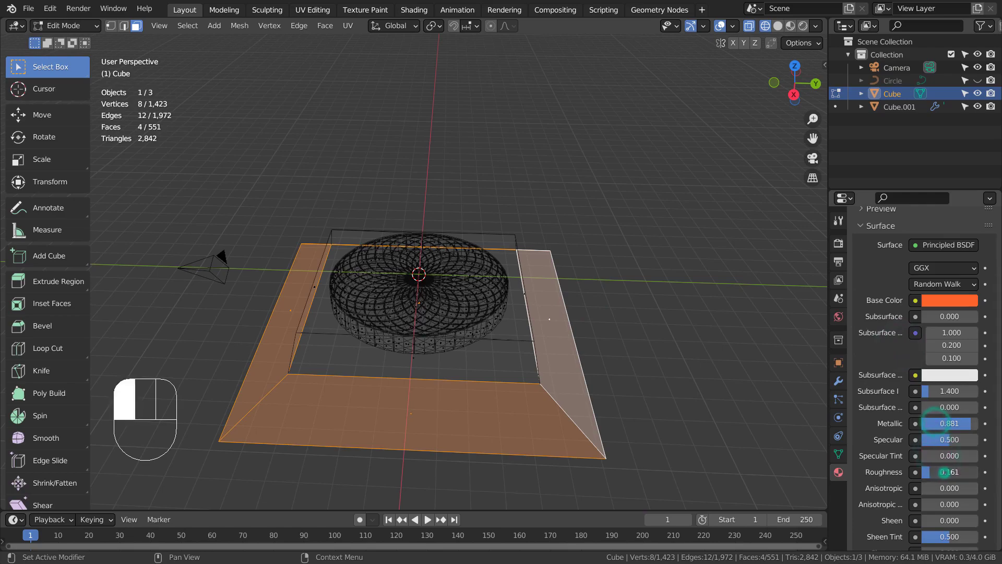
- Return to shaded Object Mode and check the yellow band and orange slopes from front and top
key("Tab")
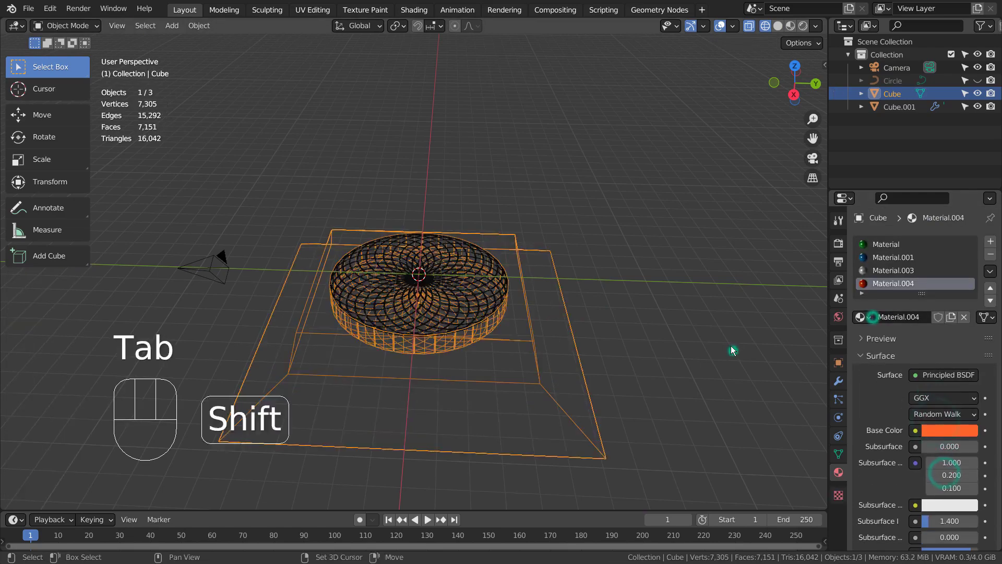
key("shift+z")
left_click(730, 346)
left_click(943, 430)
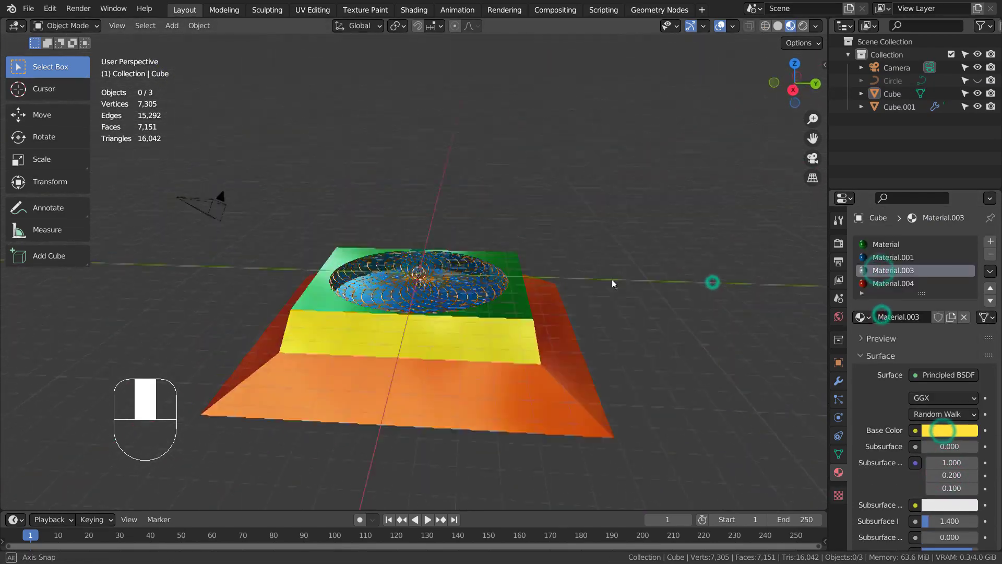
key("KP_3")
key("KP_3")
key("KP_1")
- Align the camera to a perspective view of the stepped base and open the Shift+A Add menu
key("KP_3")
key("KP_7")
middle_click_drag(690, 350, 647, 294)
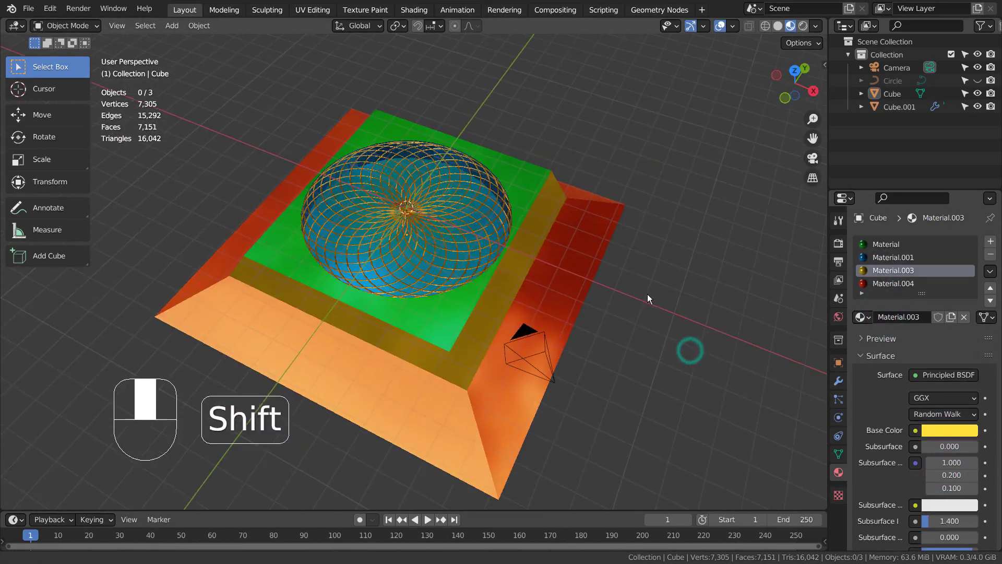
key("ctrl+alt+KP_0")
key("shift+s")
key("shift+s")
key("shift+s")
key("s")
key("s")
key("s")
key("s")
key("s")
key("shift+a")
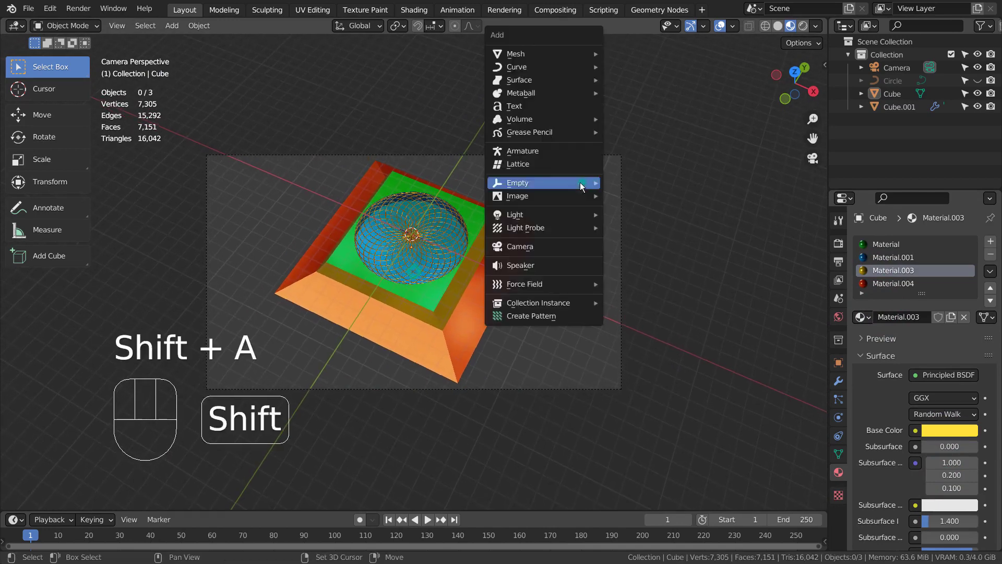